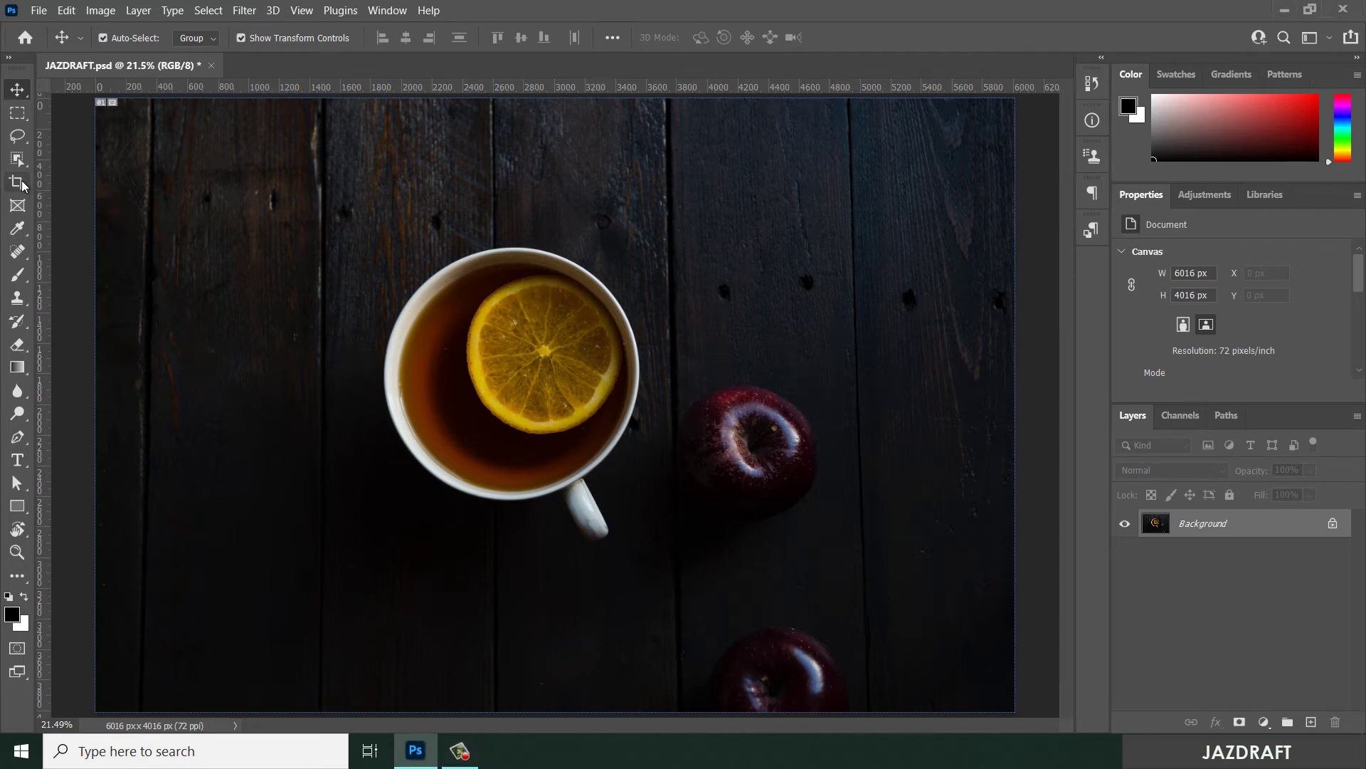
Use the Slice tool to draw separate slices around the tea cup, the middle apple and the bottom apple
left_click(22, 185)
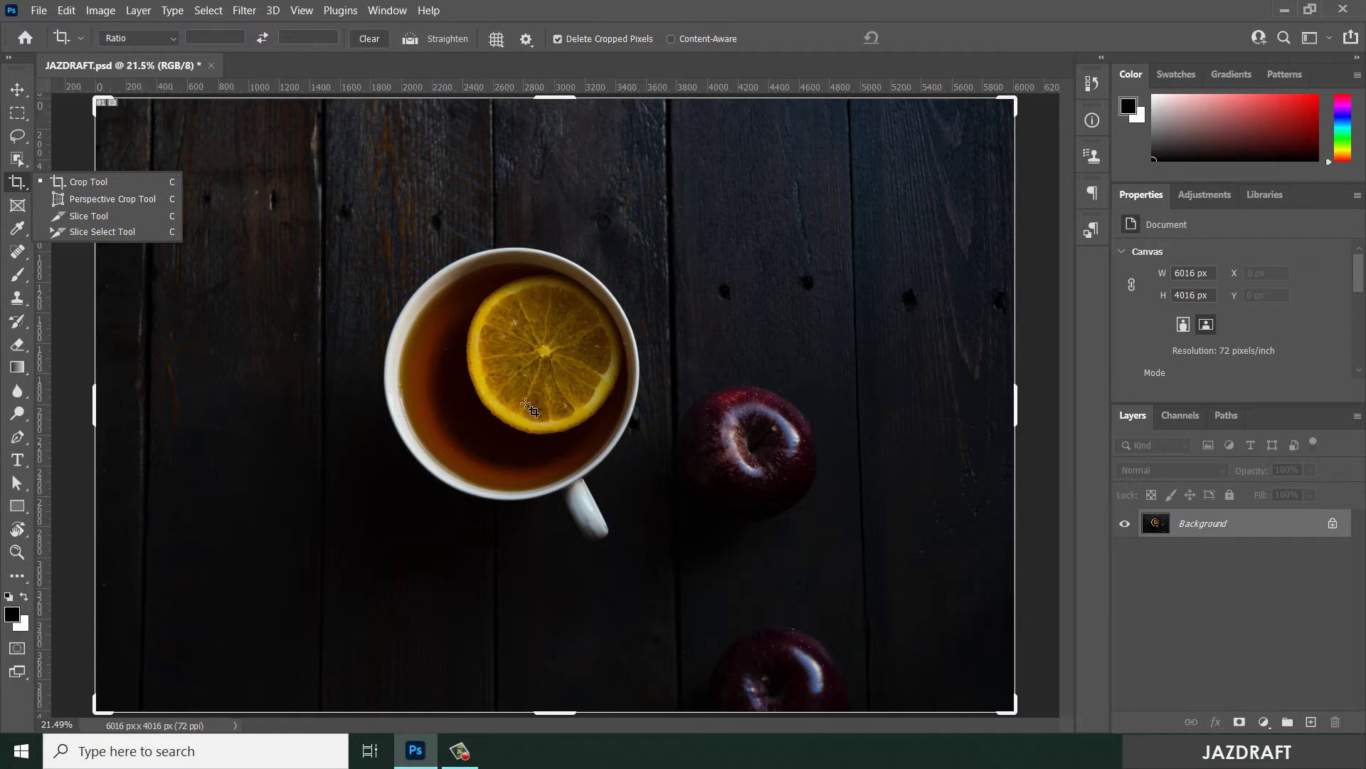
left_click(81, 216)
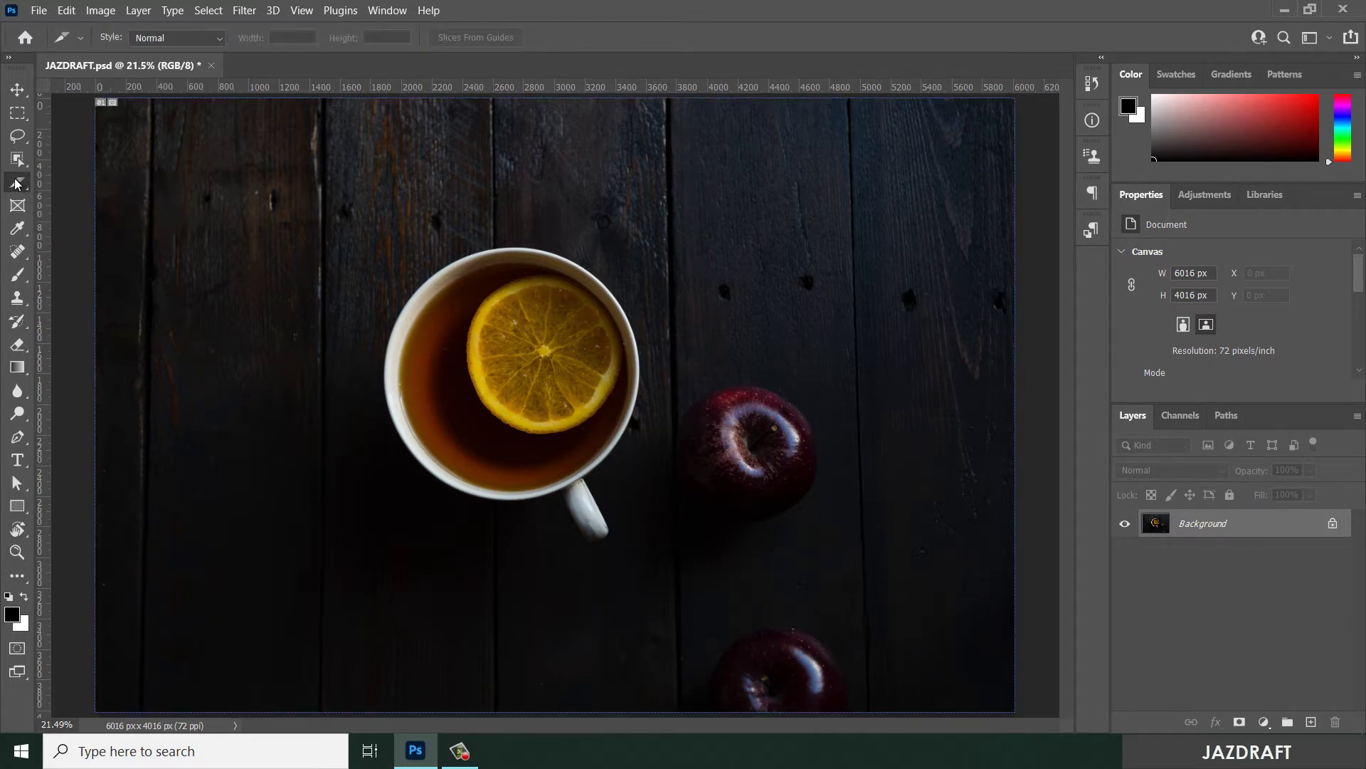
mouse_move(326, 223)
left_mouse_down()
mouse_move(541, 371)
mouse_move(638, 550)
left_mouse_up()
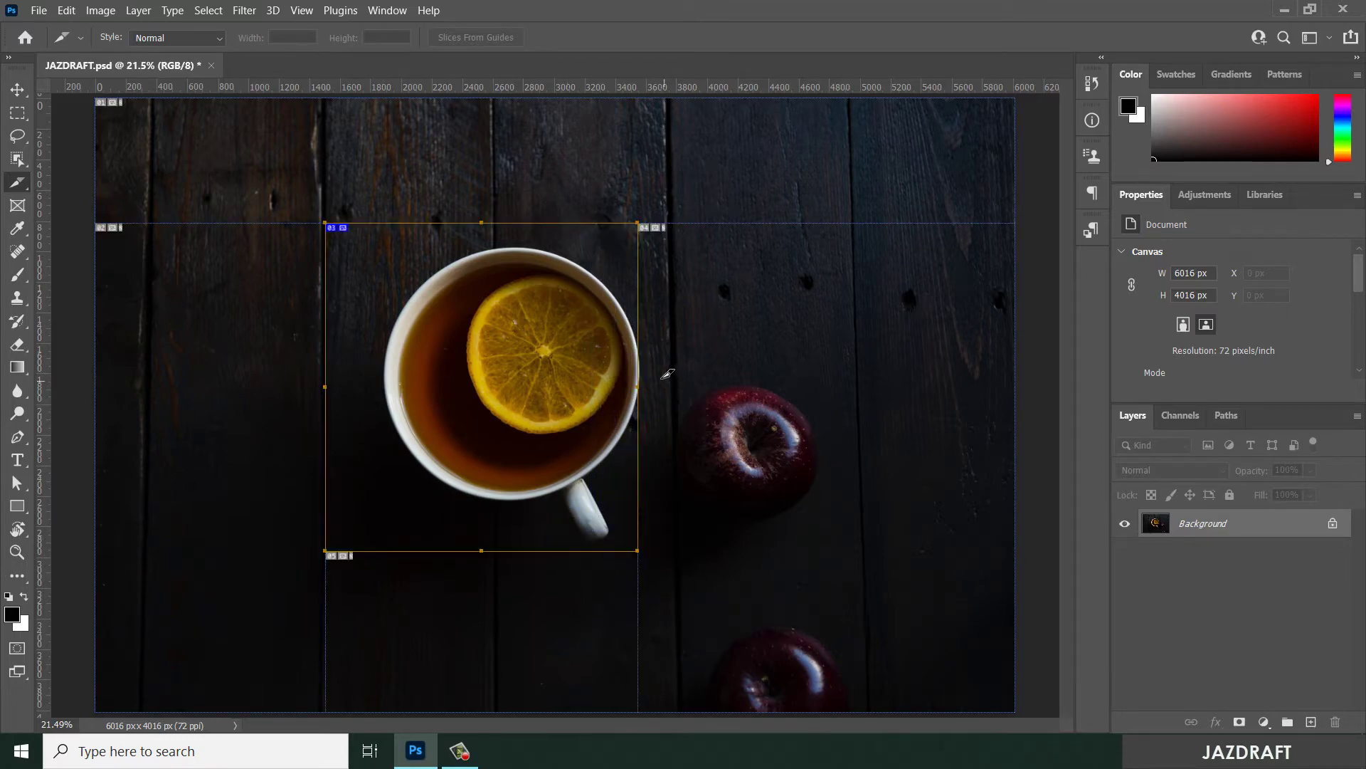
left_click_drag(662, 370, 831, 540)
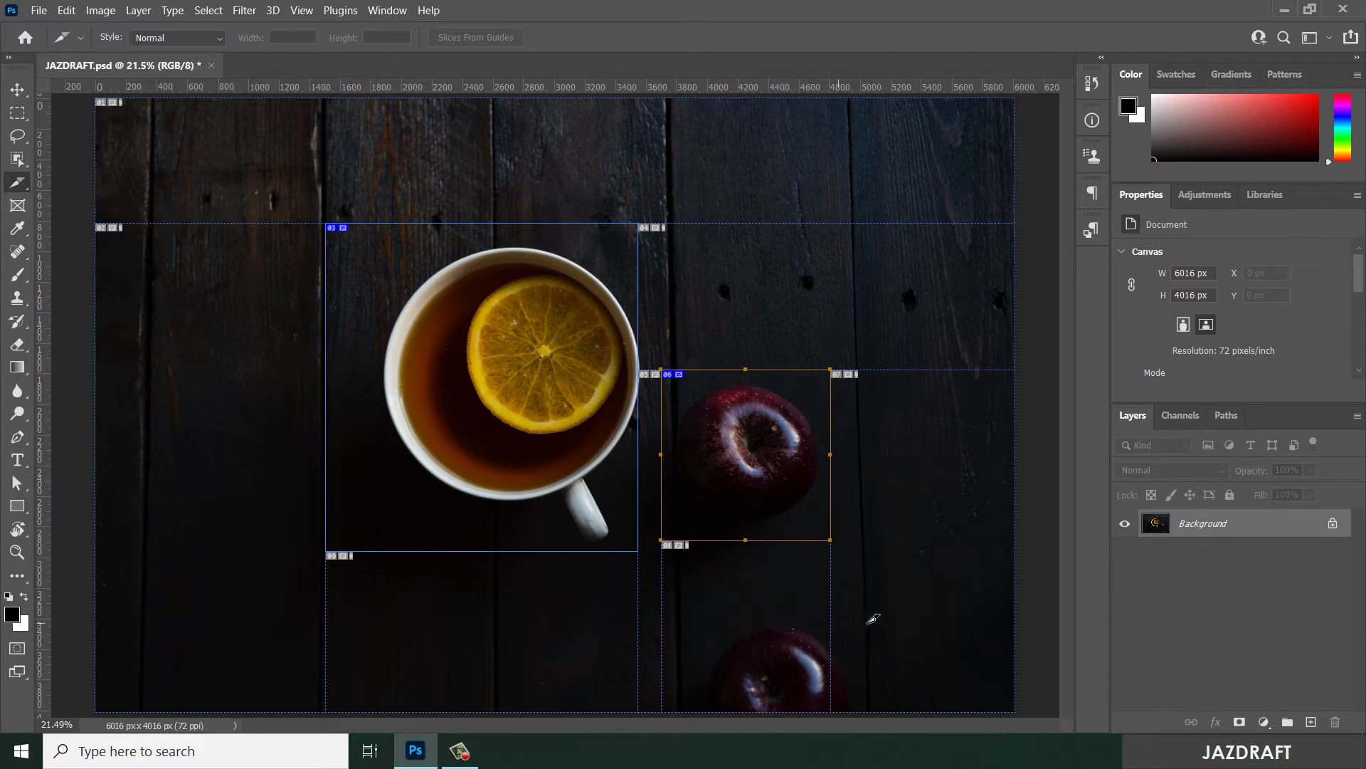
left_click_drag(880, 596, 686, 711)
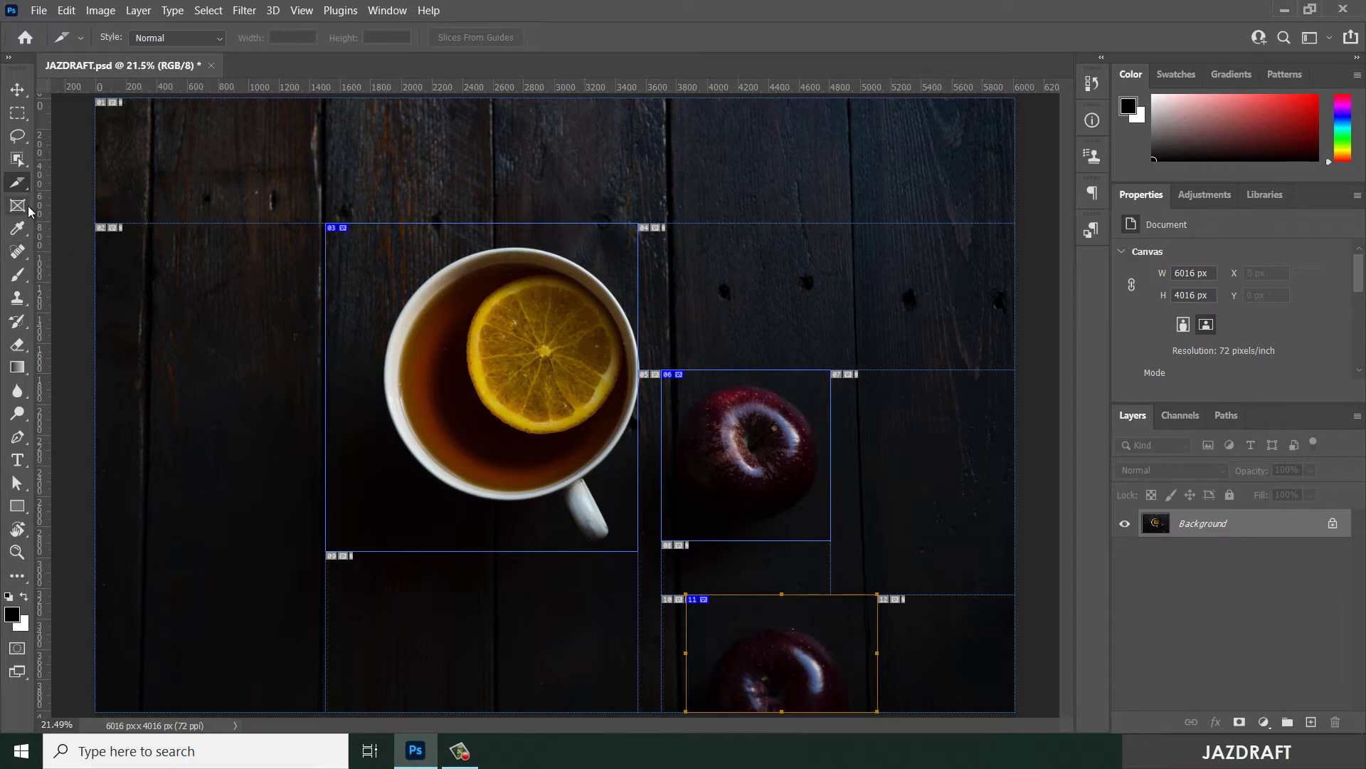
With the Slice Select tool, move the tea cup slice and the middle apple slice up and to the left
right_click(18, 184)
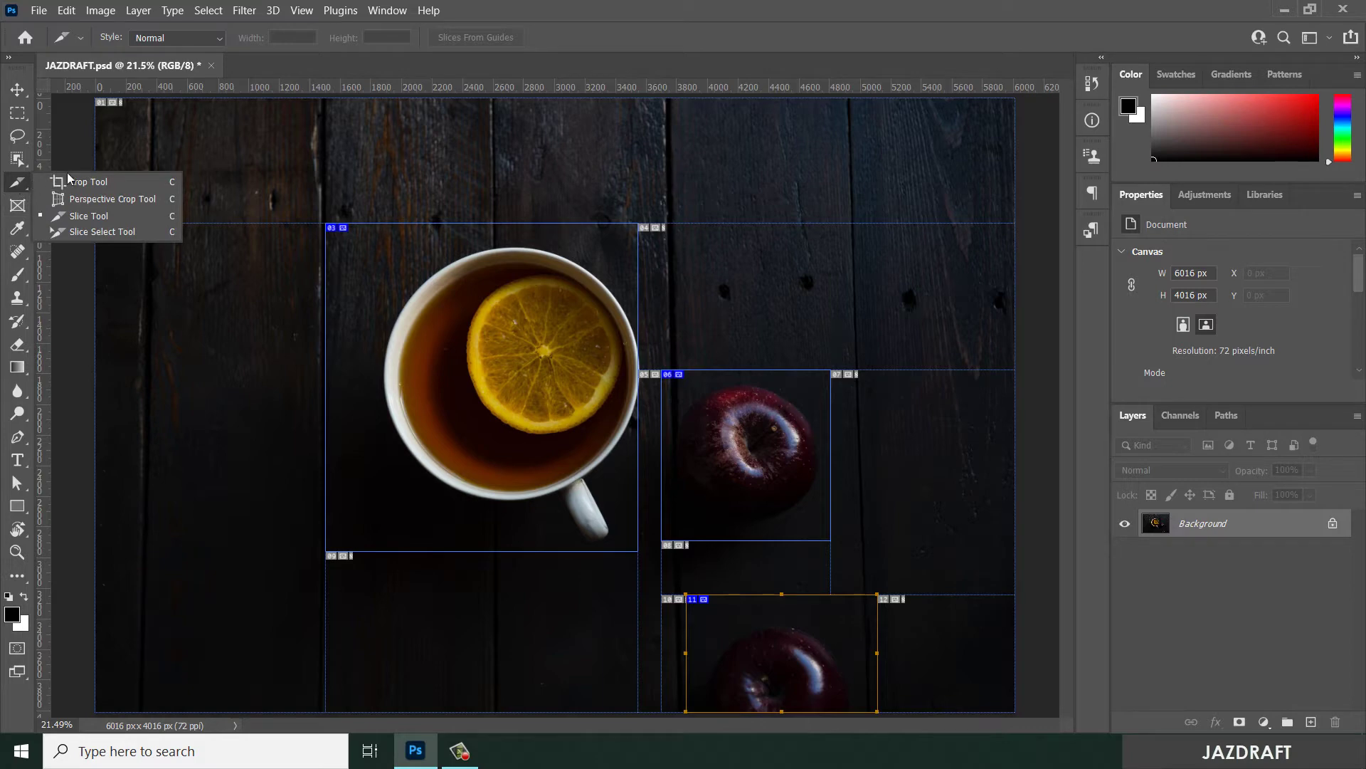
left_click(116, 232)
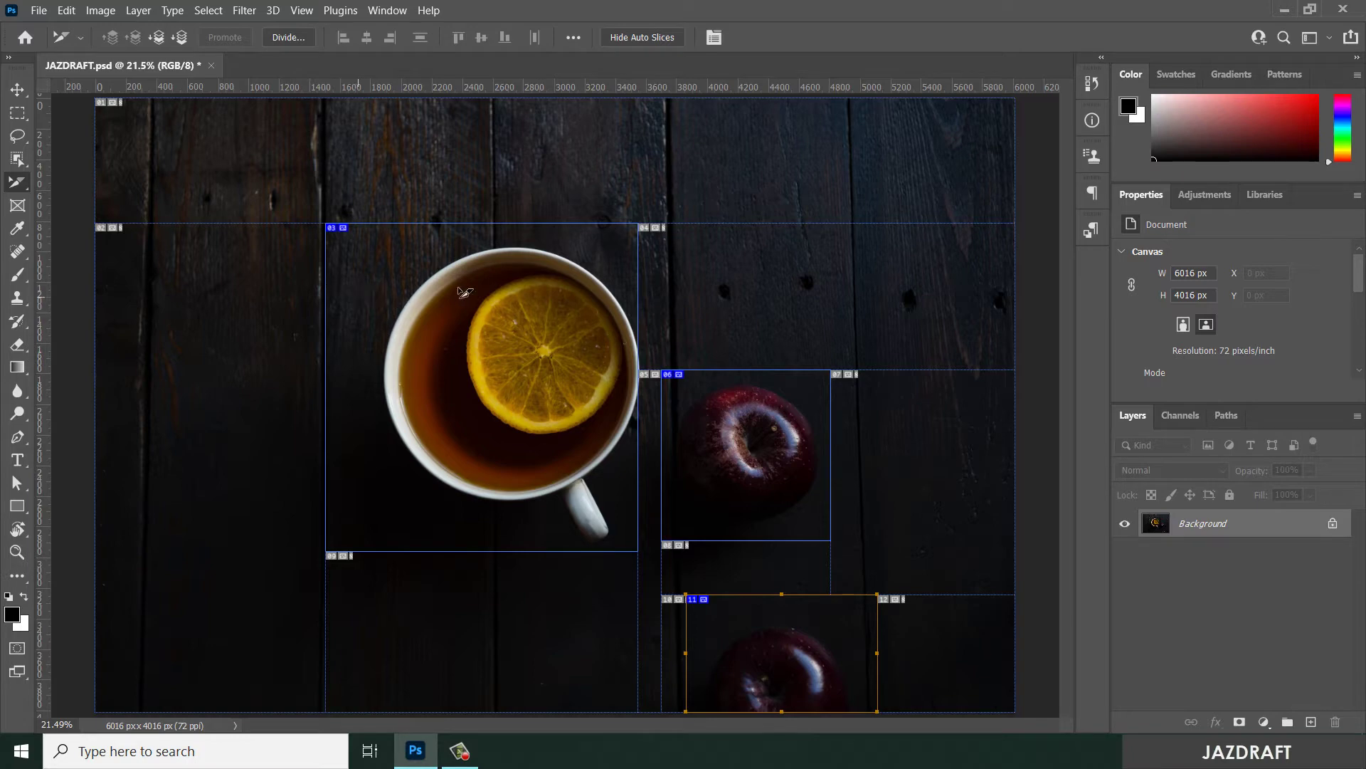
left_click_drag(481, 287, 388, 320)
left_click_drag(758, 441, 705, 320)
left_click(769, 167)
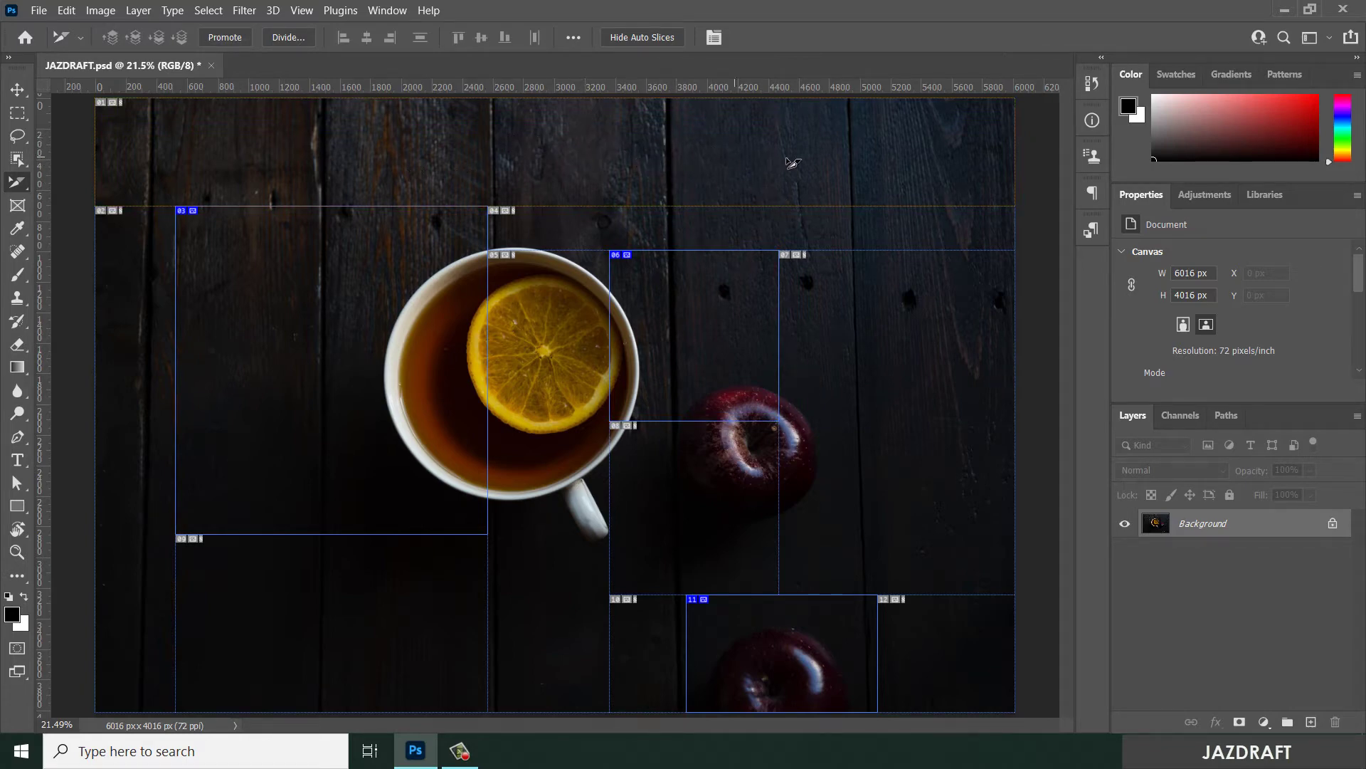
Reposition the slices: the small one between cup and middle apple, the lower one over the bottom apple, the large one slightly right
left_click_drag(705, 323, 913, 361)
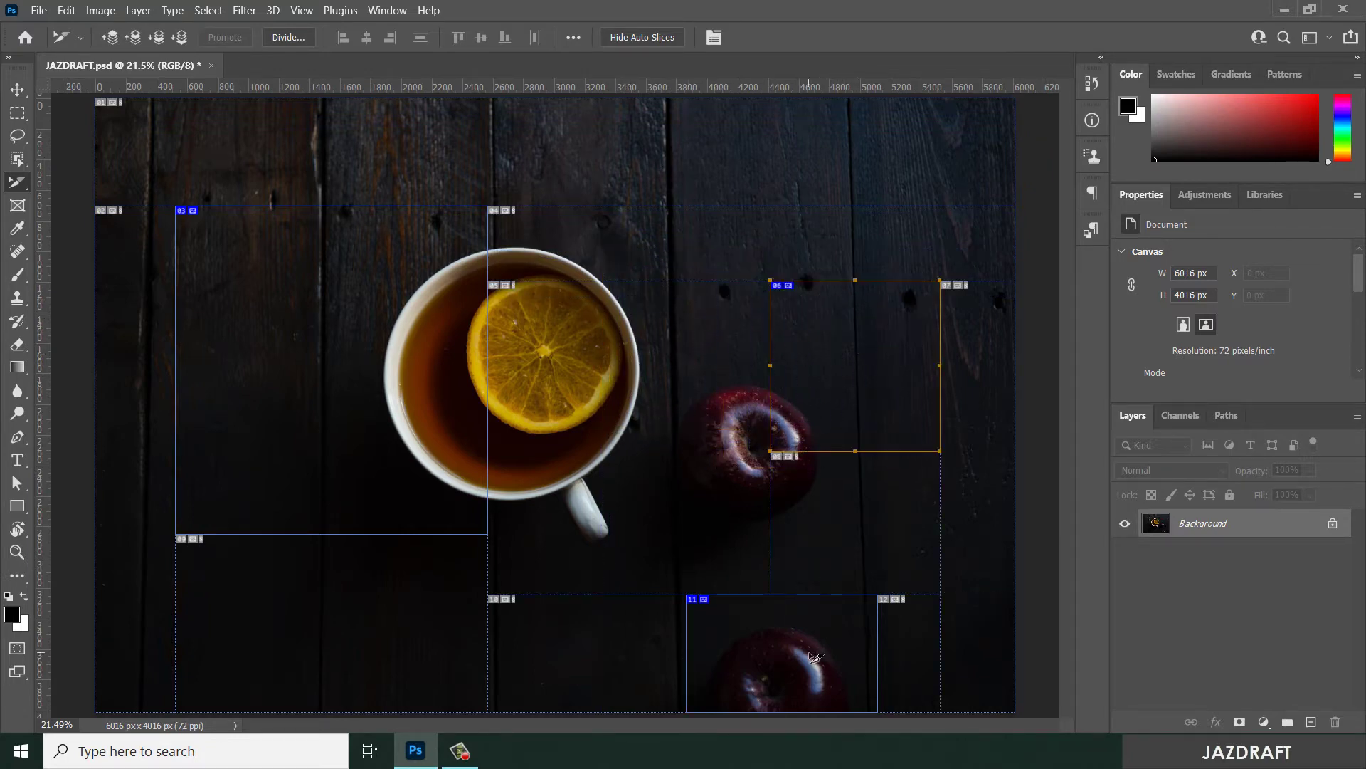
left_click_drag(782, 628, 688, 545)
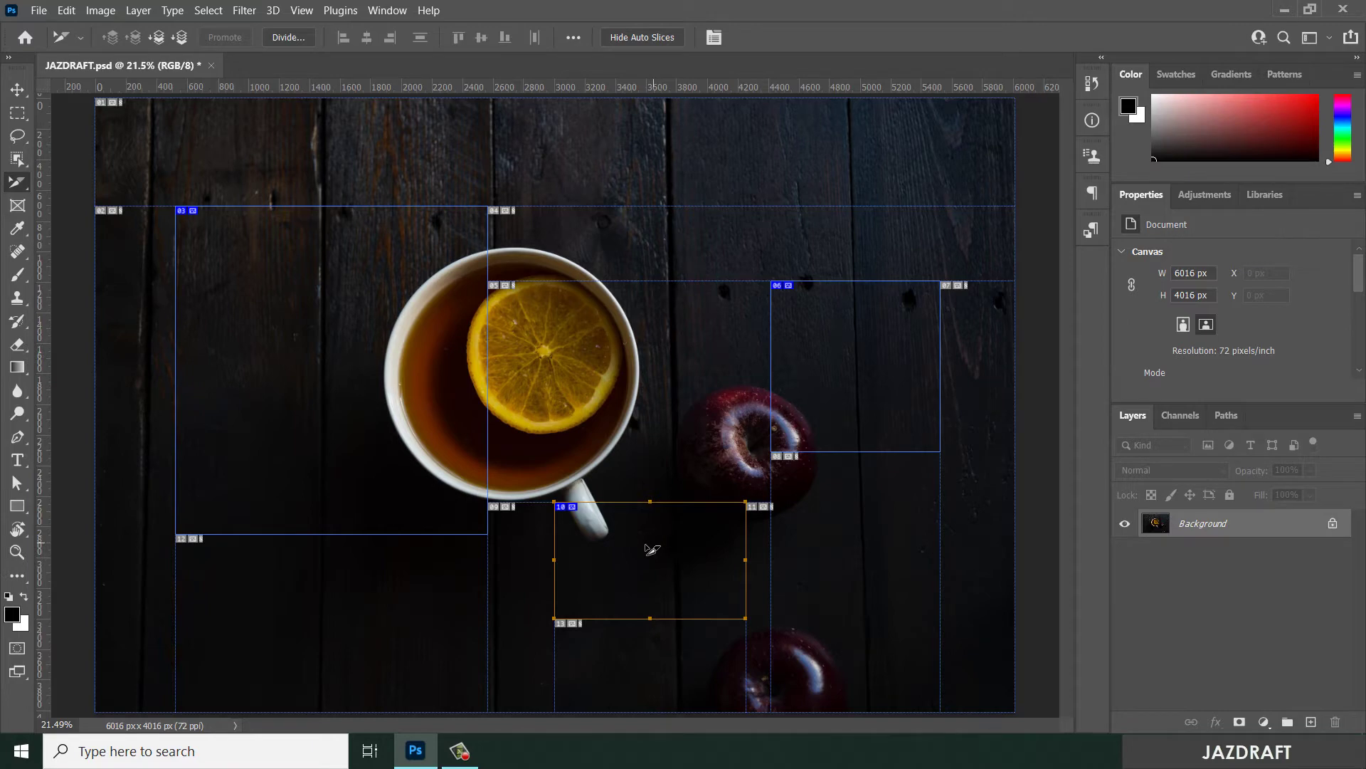
left_click_drag(651, 549, 772, 632)
left_click_drag(857, 360, 646, 354)
left_click_drag(321, 360, 365, 365)
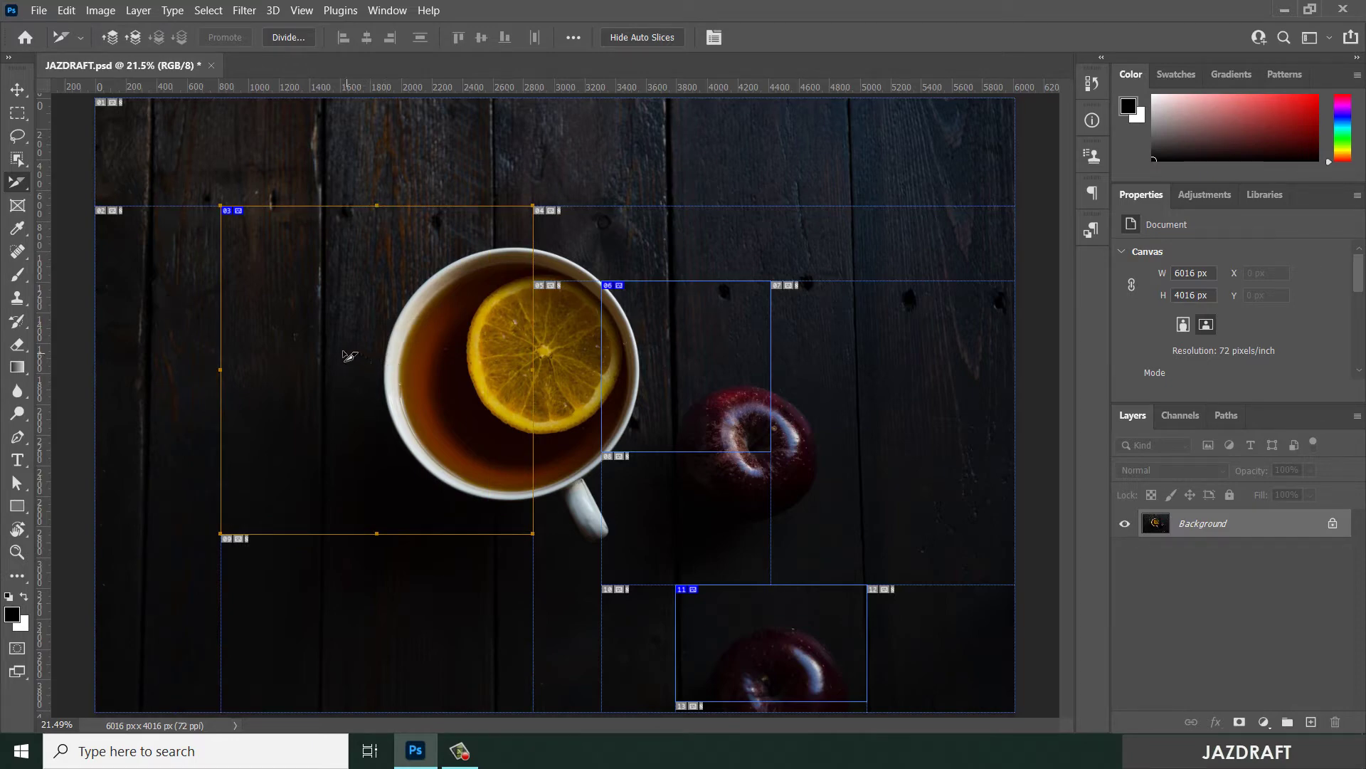
left_click_drag(343, 351, 655, 375)
left_click(704, 363, "shift")
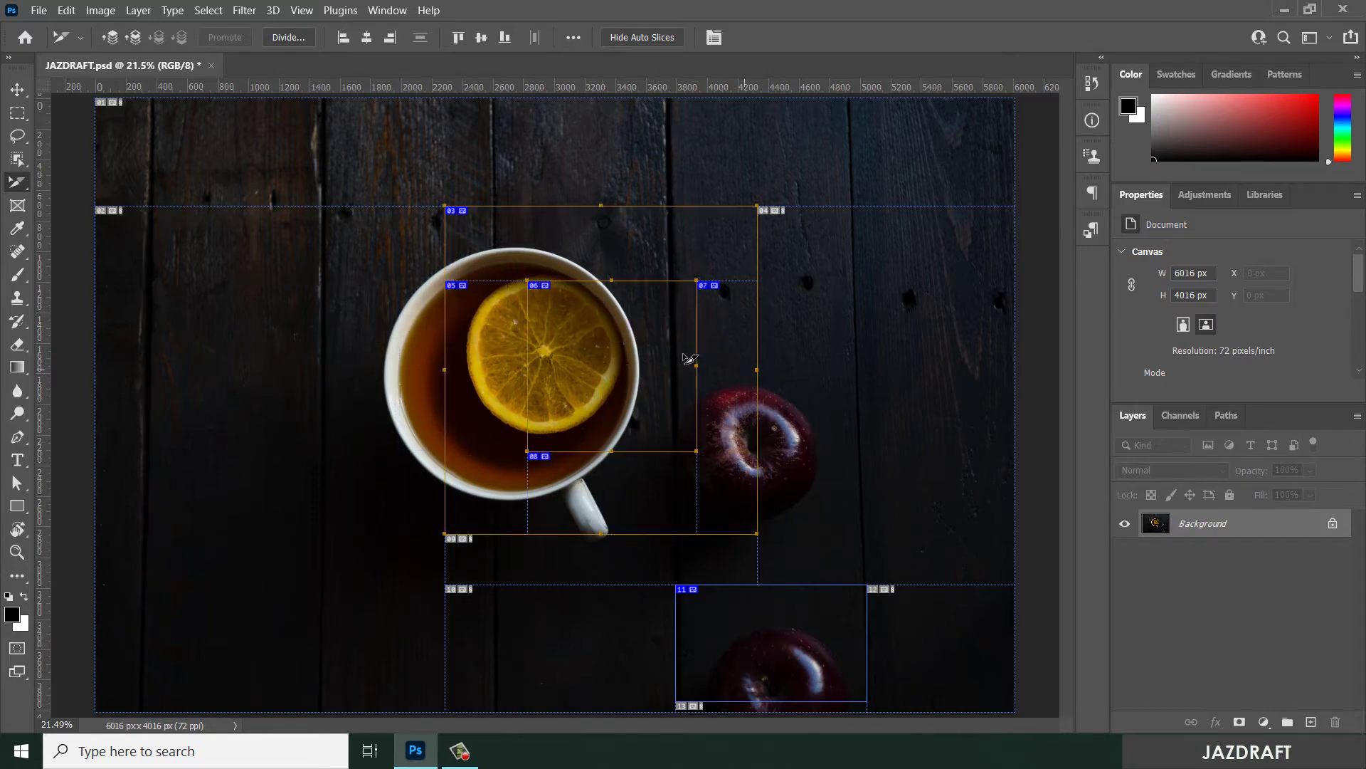
key("ctrl+z")
key("ctrl+z")
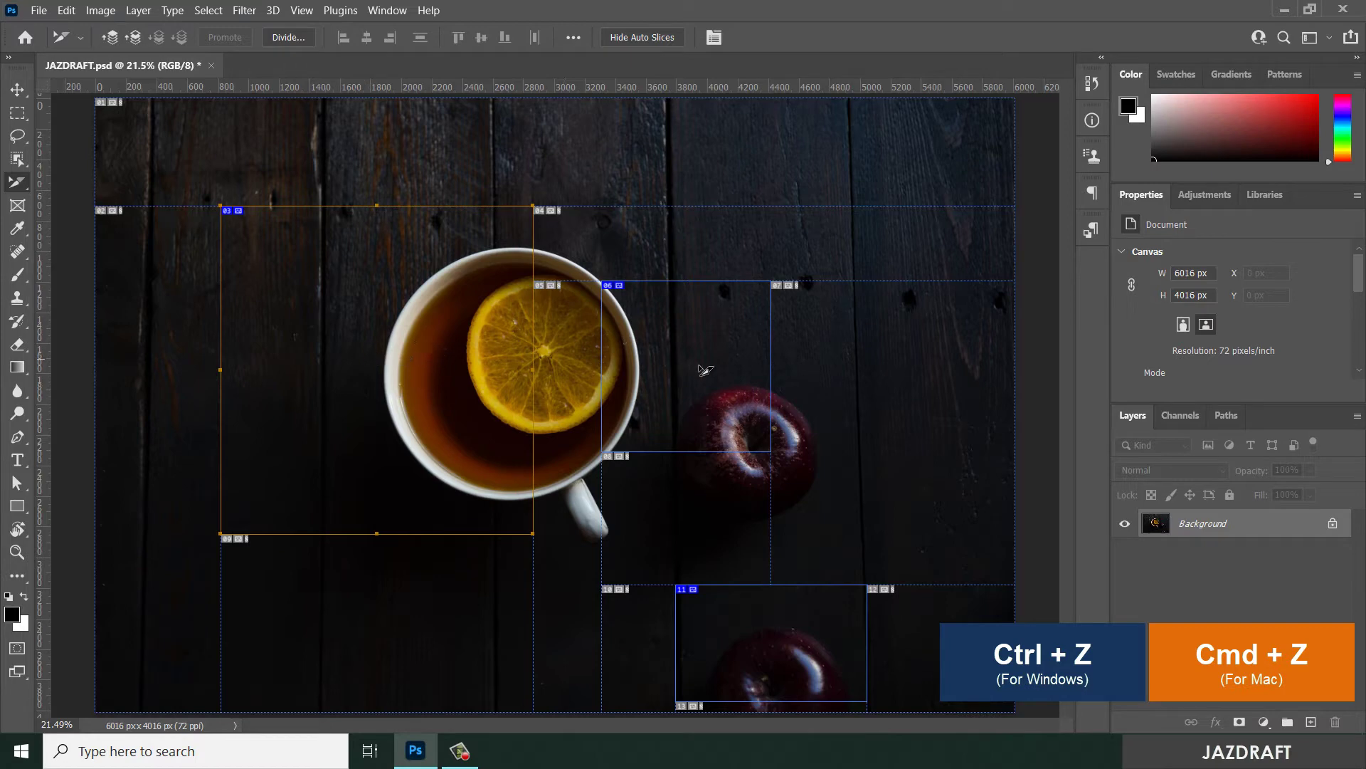
Move the small slice beside the cup to the photo's upper-right area, and shift the bottom apple slice slightly left
left_click_drag(708, 368, 854, 228)
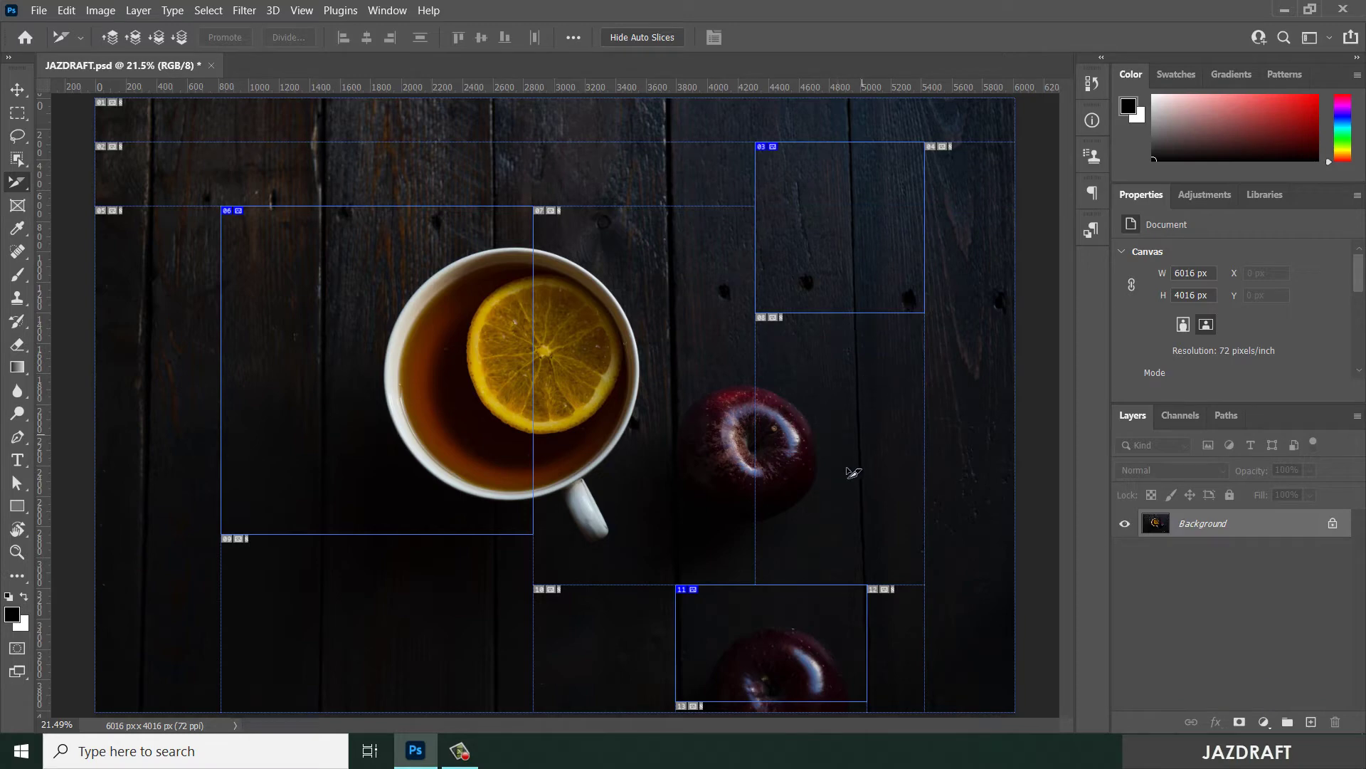
left_click_drag(809, 631, 775, 620)
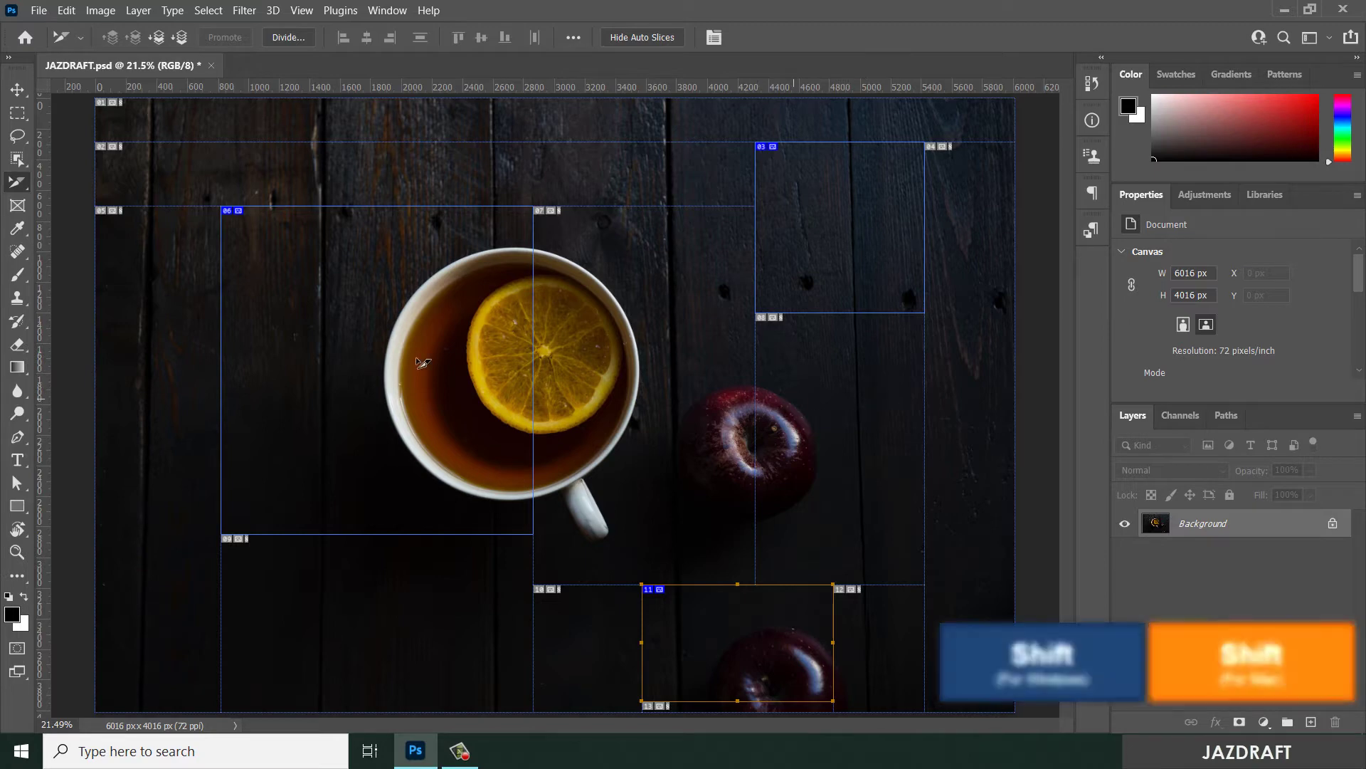
right_click(26, 183)
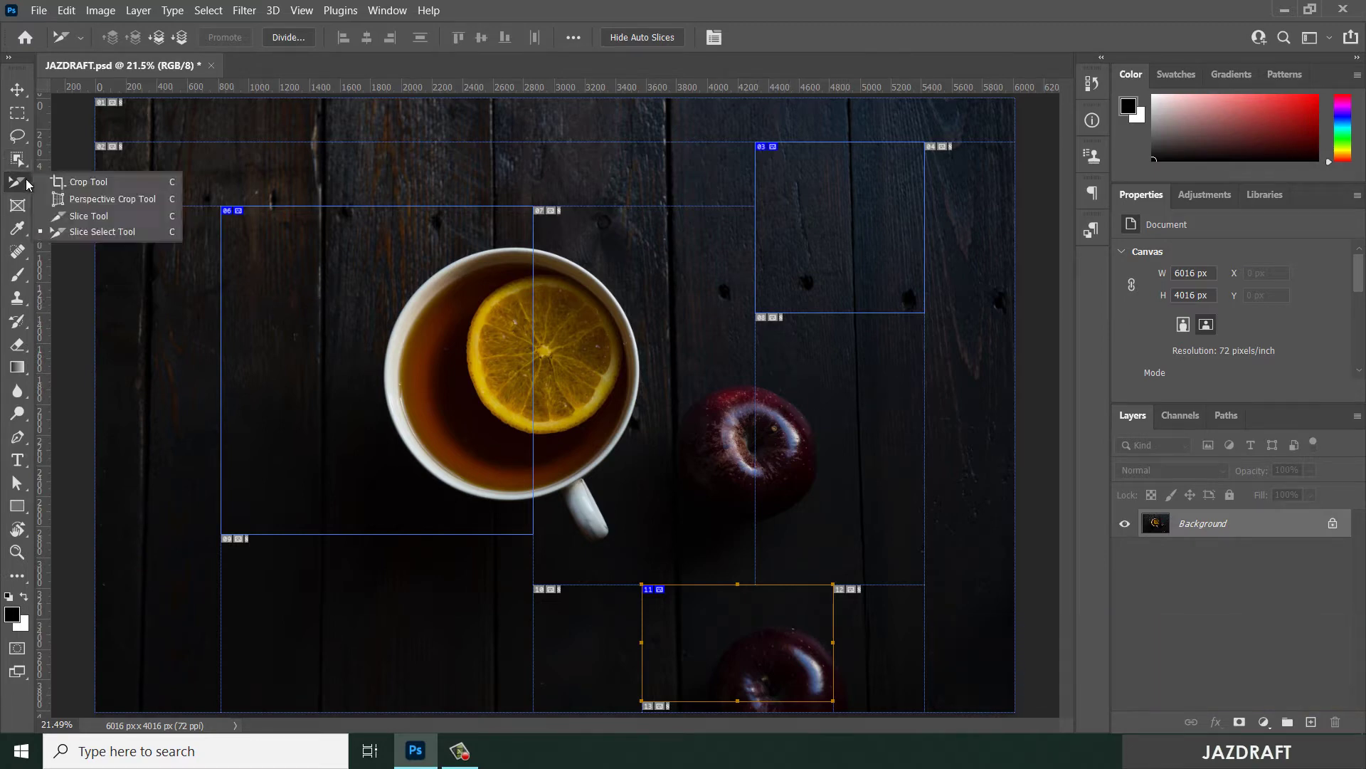
left_click(360, 299)
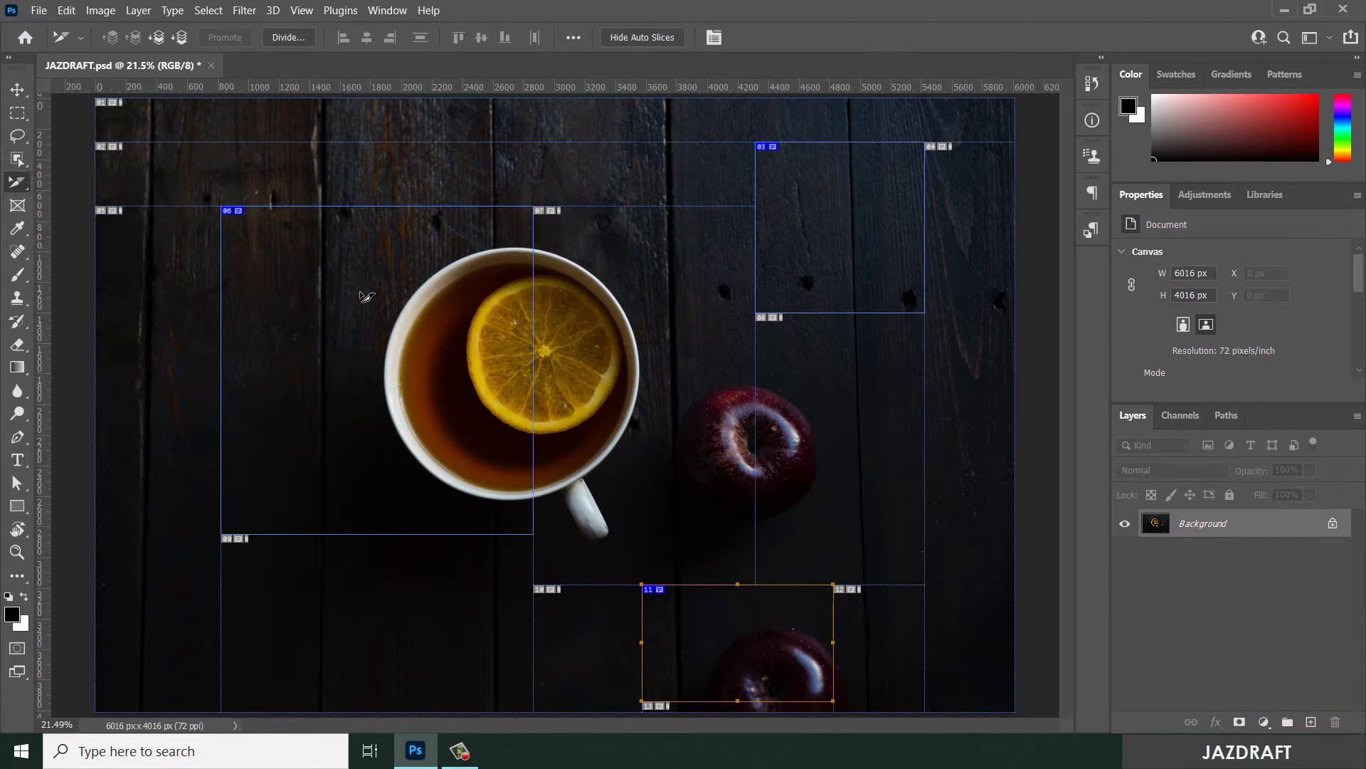
Resize the large slice by its upper corners so it extends further left and its right edge crosses the cup
left_click(307, 264)
mouse_move(220, 206)
left_mouse_down()
mouse_move(257, 224)
mouse_move(304, 295)
mouse_move(207, 196)
left_mouse_up()
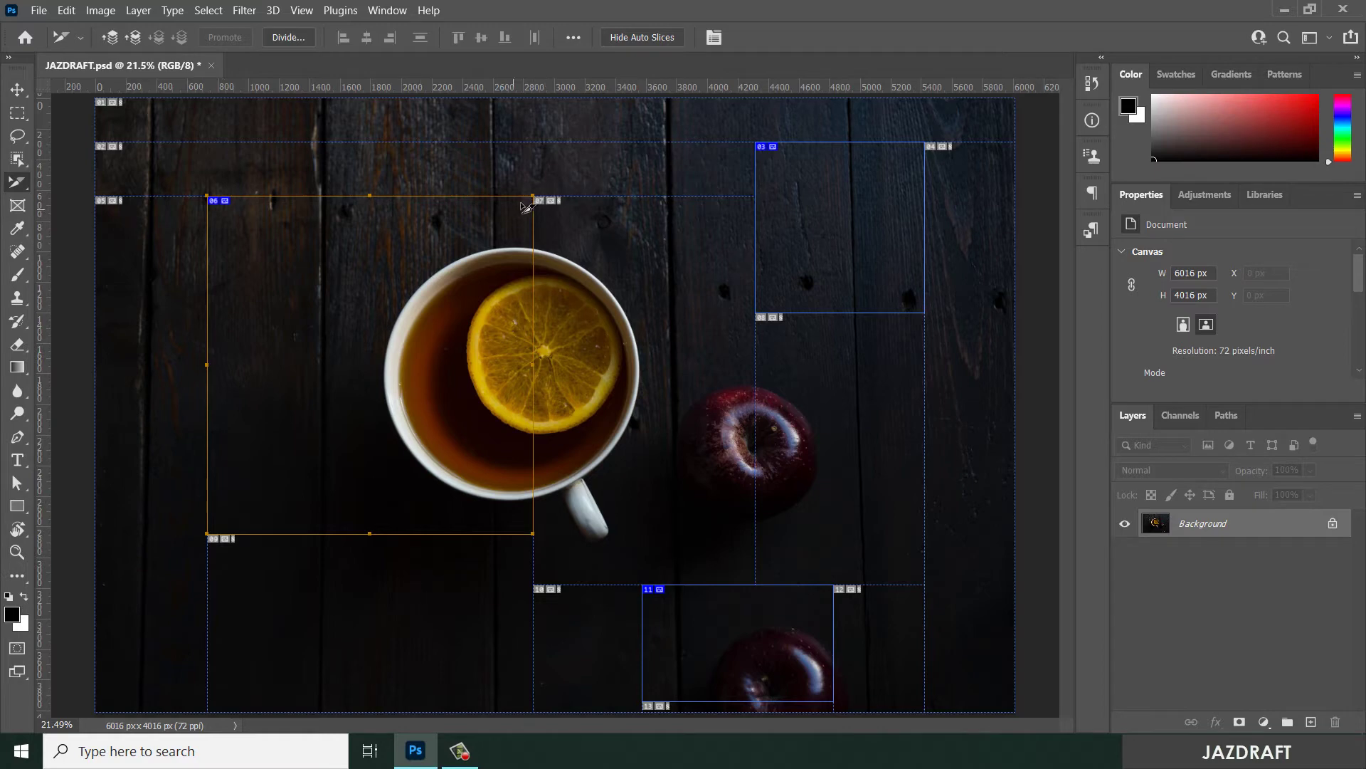
left_click_drag(538, 195, 484, 189)
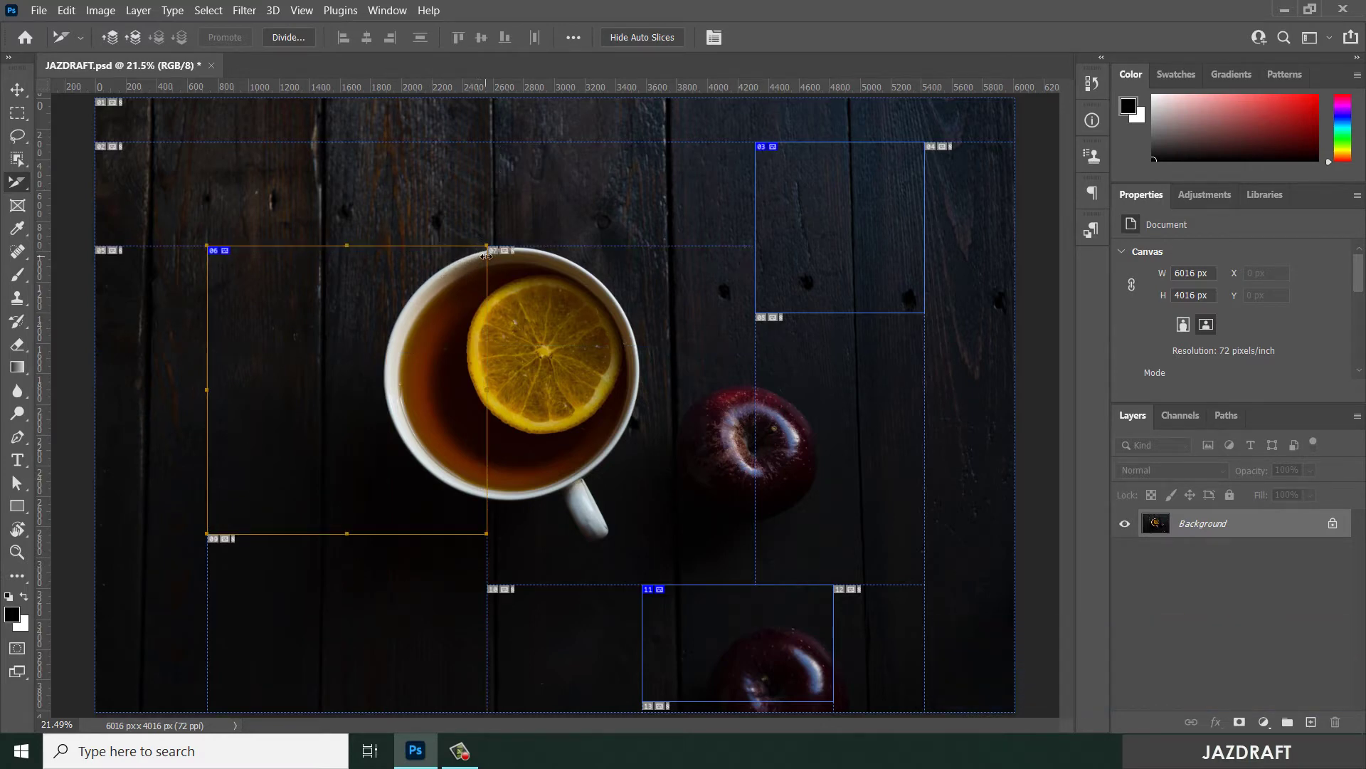
left_click_drag(486, 255, 500, 283)
left_click(475, 204)
left_click(459, 224)
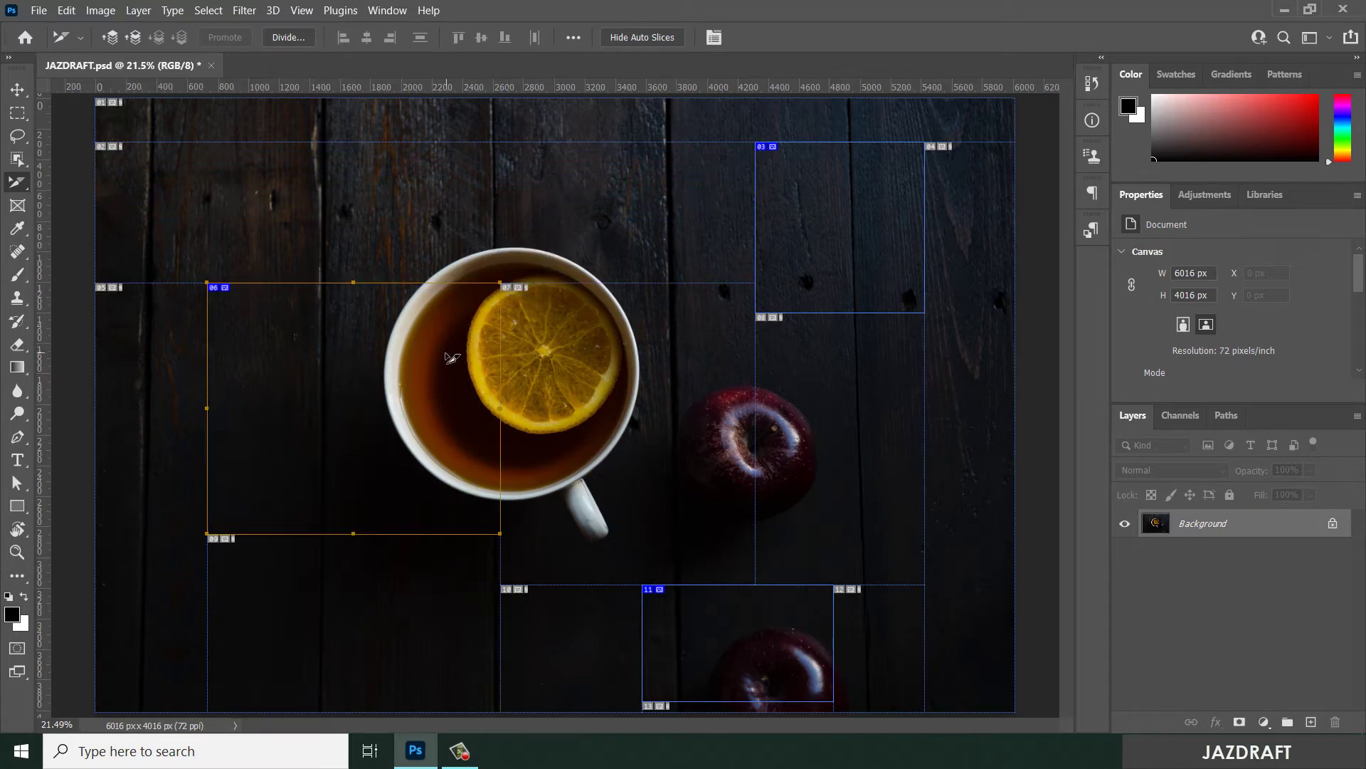
left_click_drag(503, 284, 485, 233)
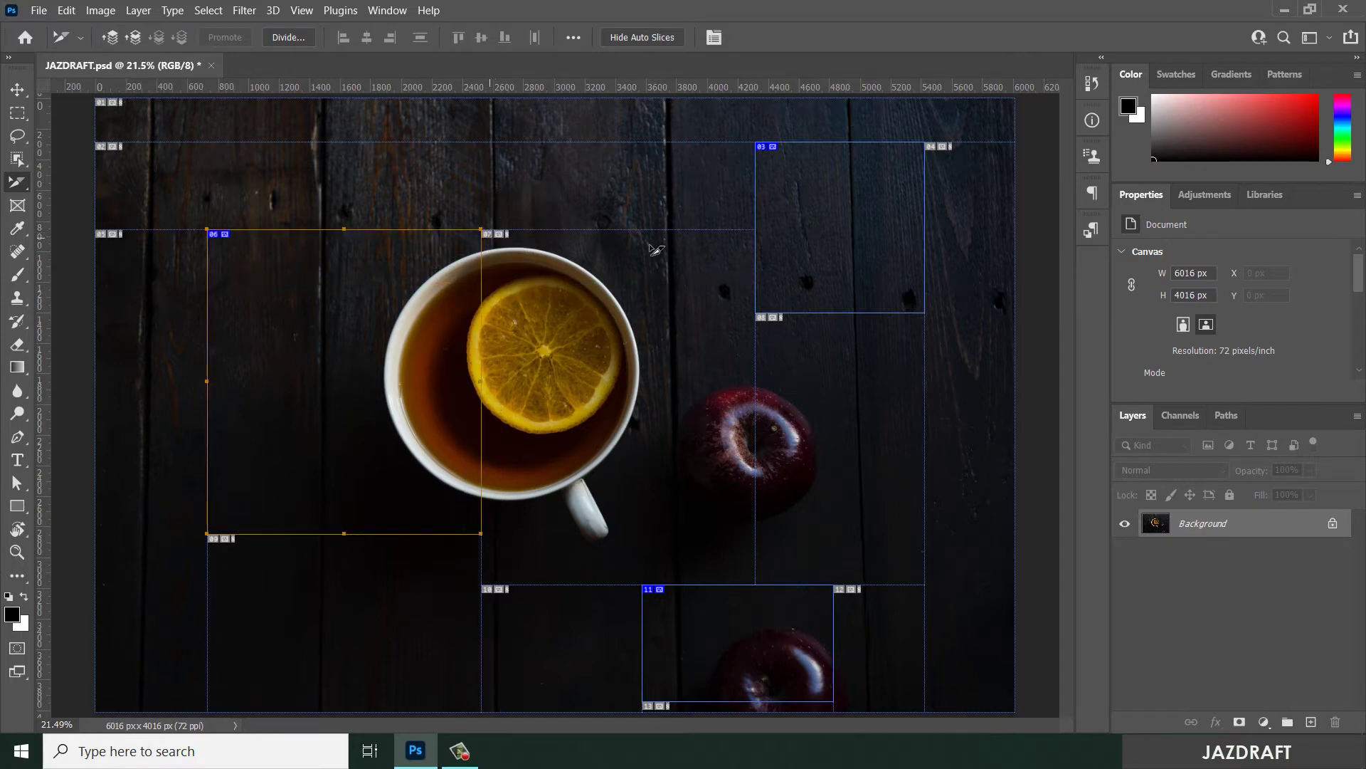
left_click(860, 226)
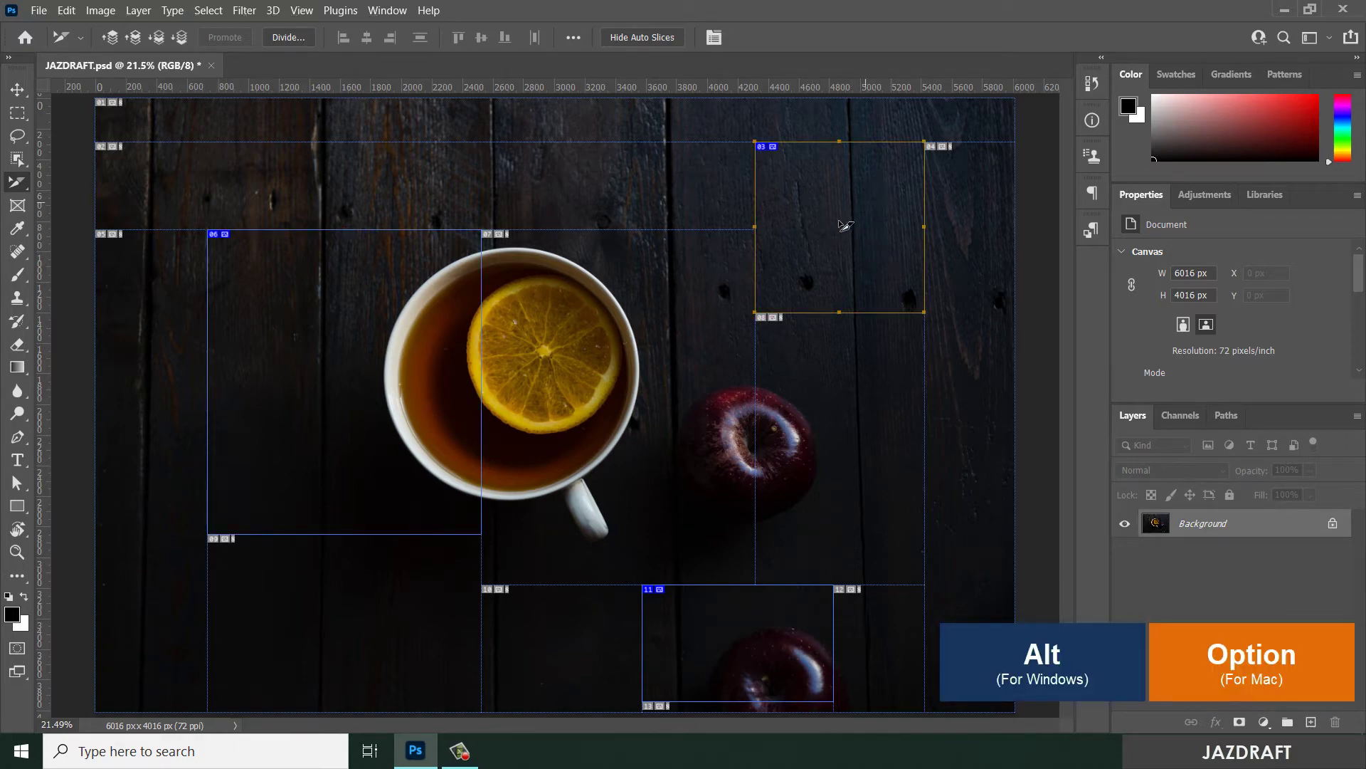
left_click_drag(864, 215, 671, 214)
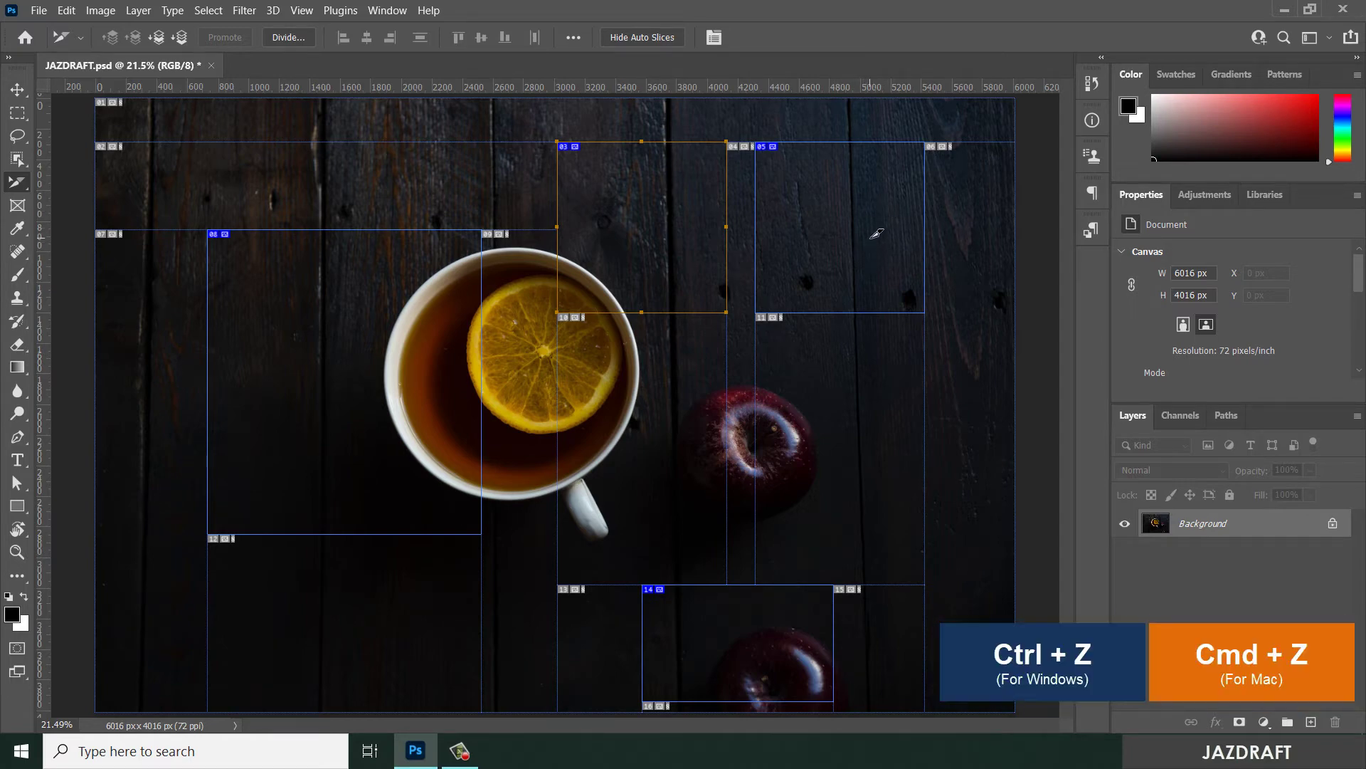
key("ctrl+z")
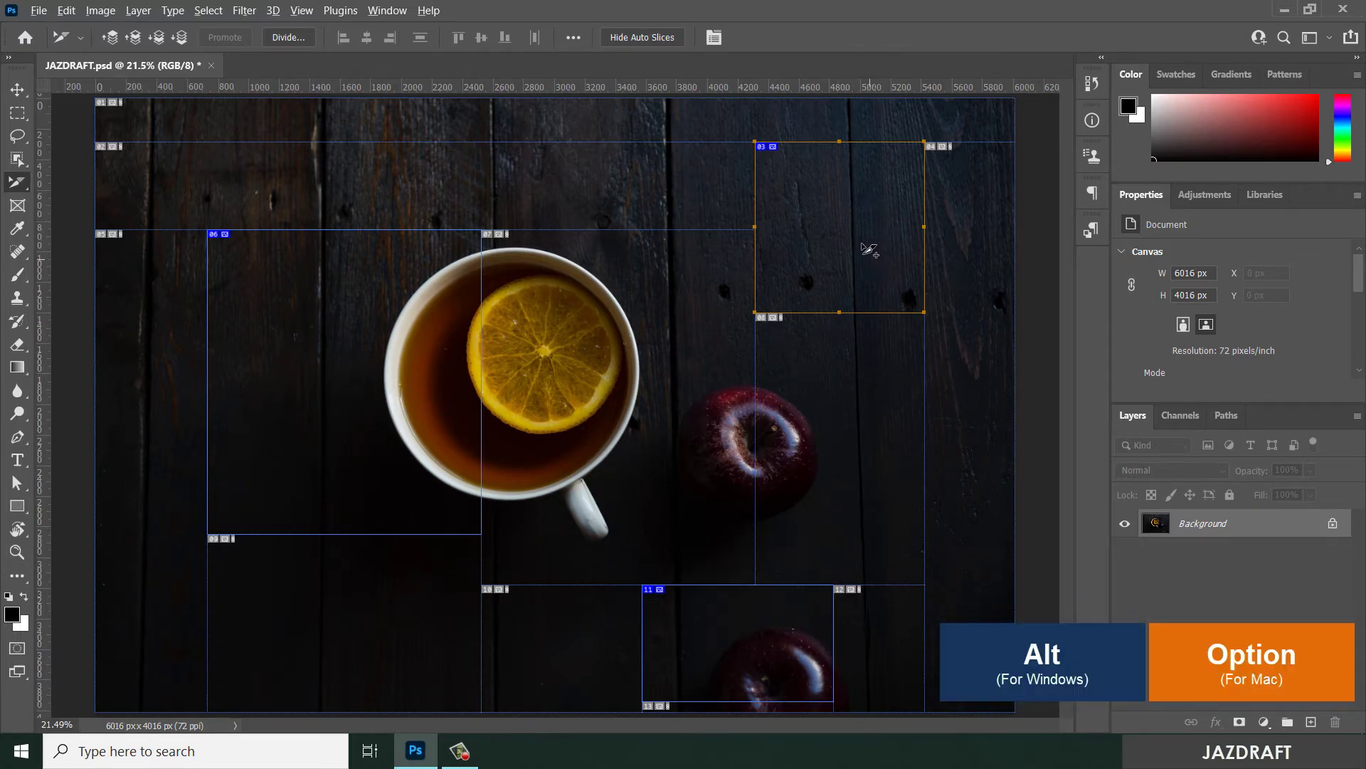
Duplicate the upper-right slice straight down beside the middle apple, and delete the slice over the bottom apple
left_click_drag(870, 245, 875, 448)
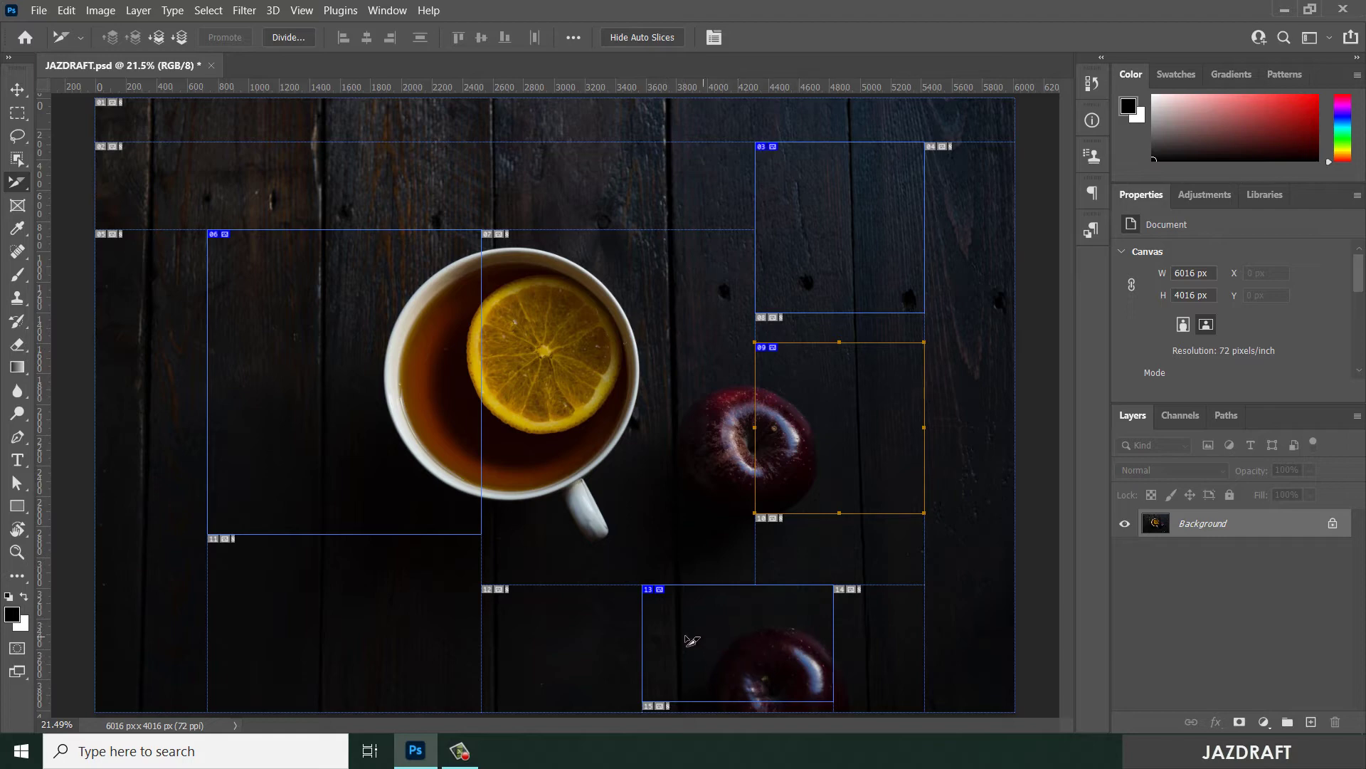
left_click(721, 636)
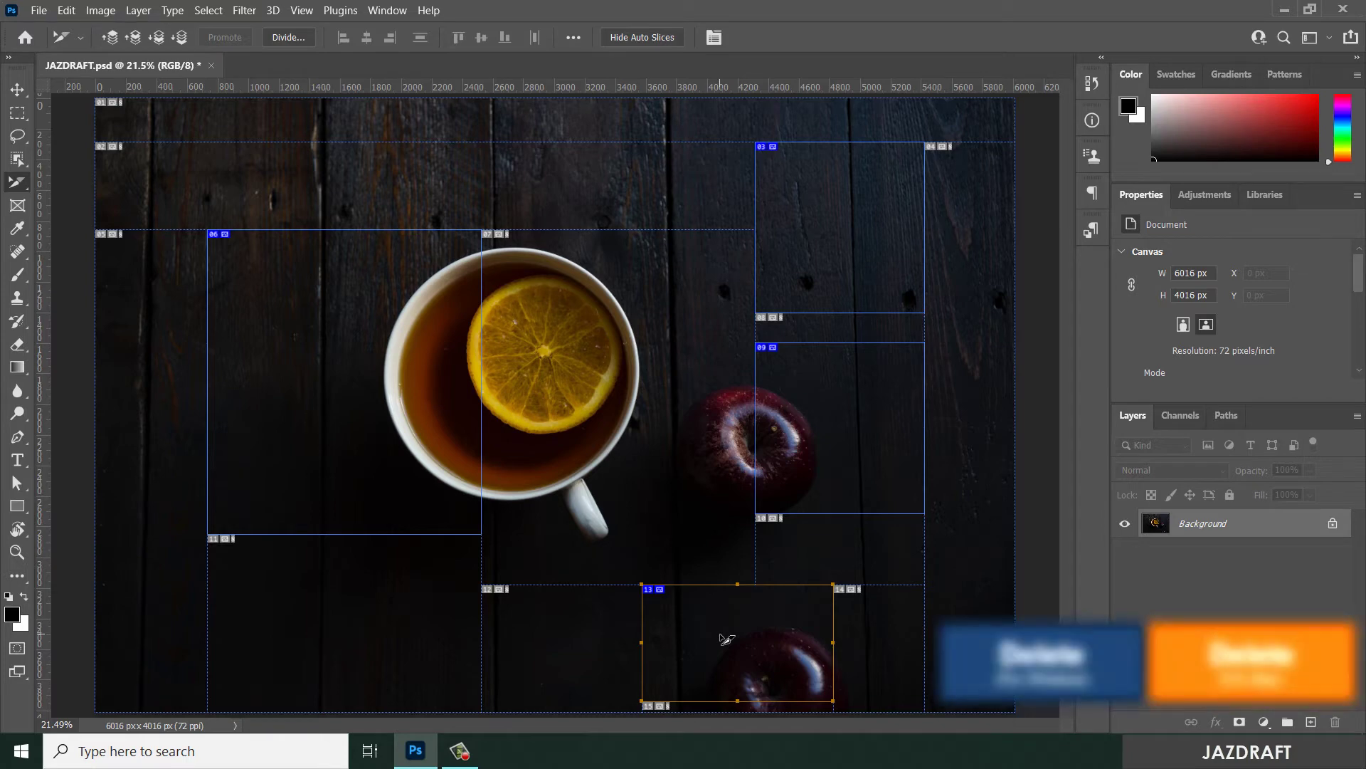
key("Delete")
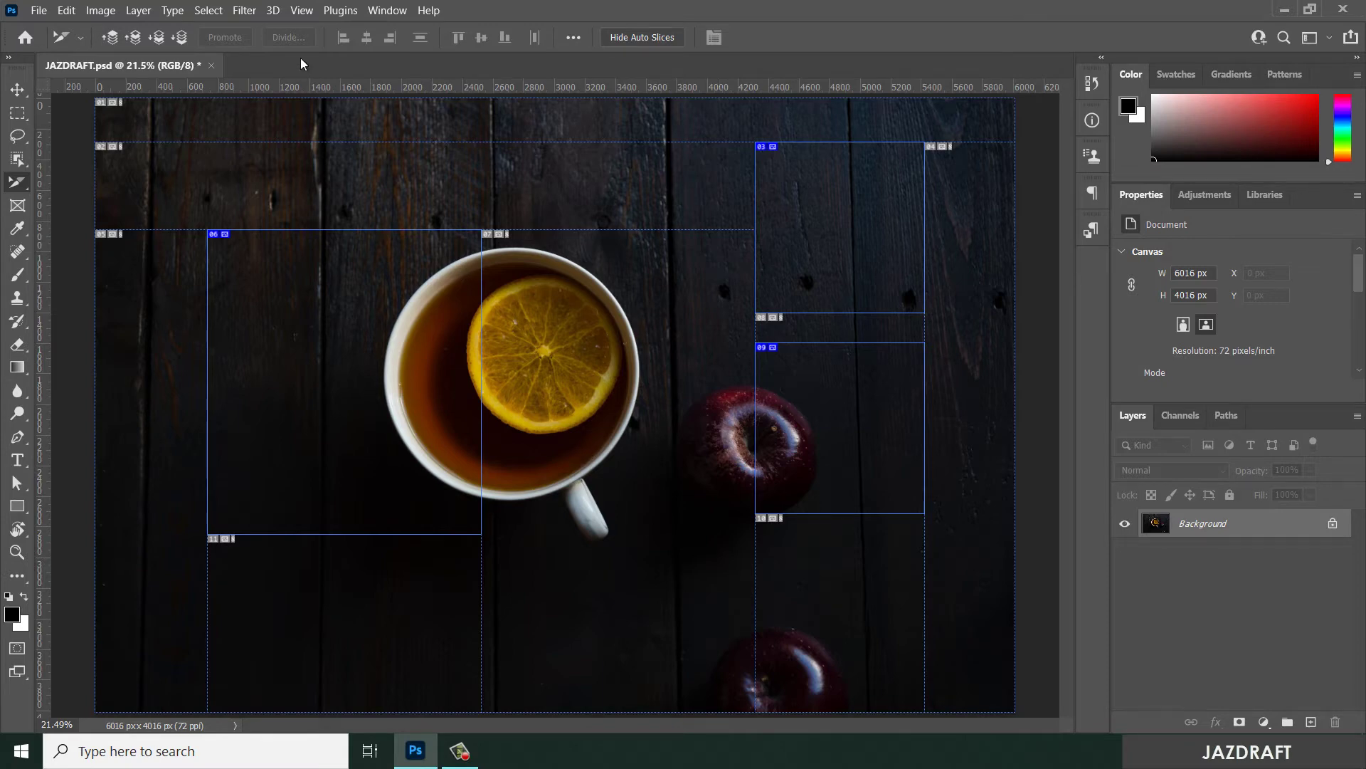
Align the top edges of the large cup slice and the upper-right slice
left_click(359, 340)
left_click(880, 174, "shift")
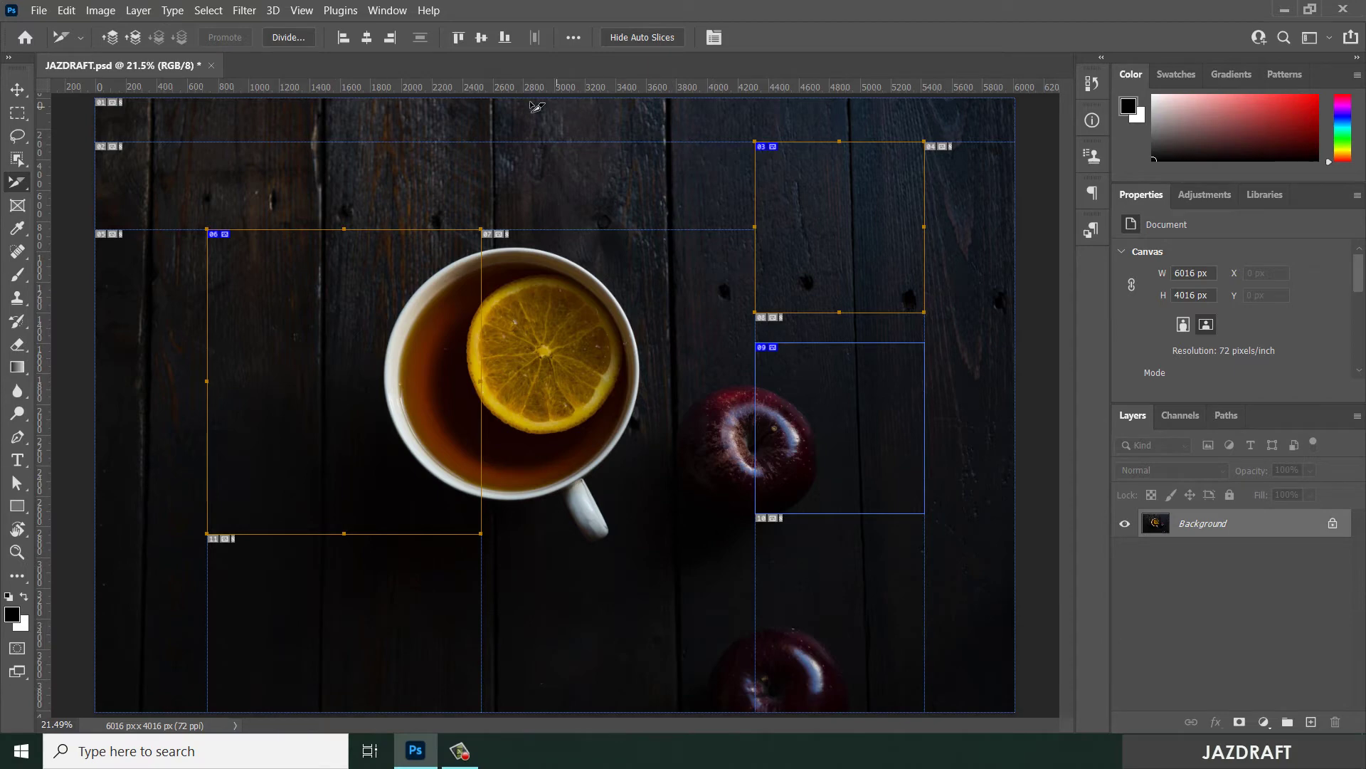
left_click(355, 336)
left_click(860, 202, "shift")
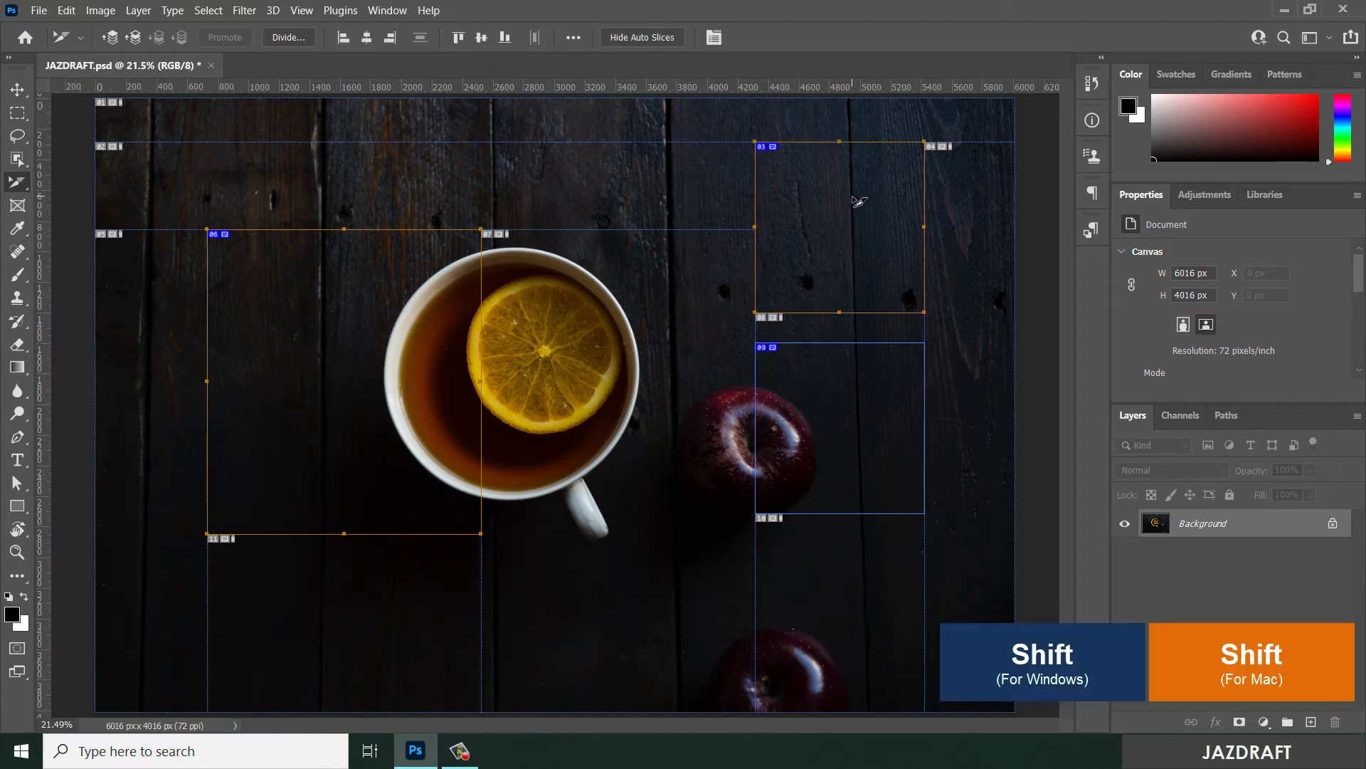
left_click(459, 39)
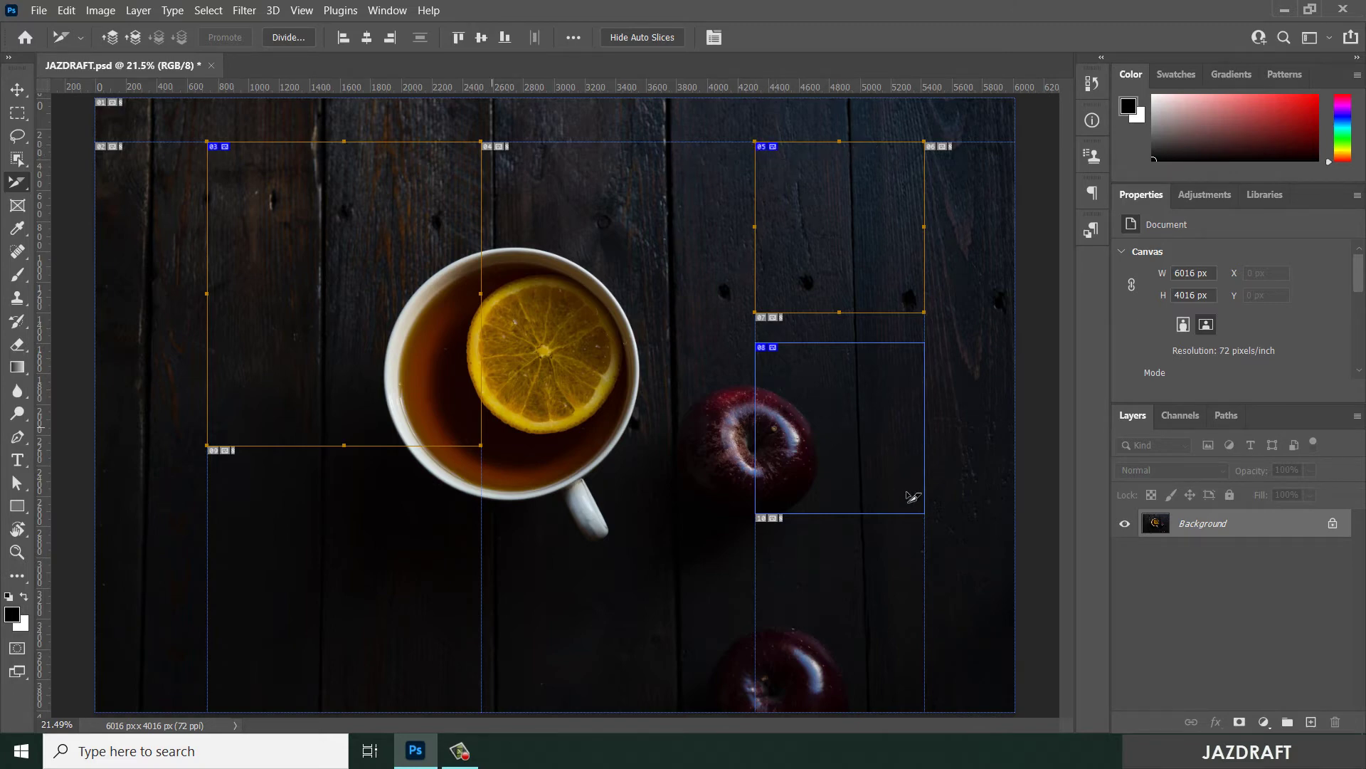
Move the duplicated slice down over the bottom apple and align its left edge with the large slice
left_click_drag(863, 419, 862, 582)
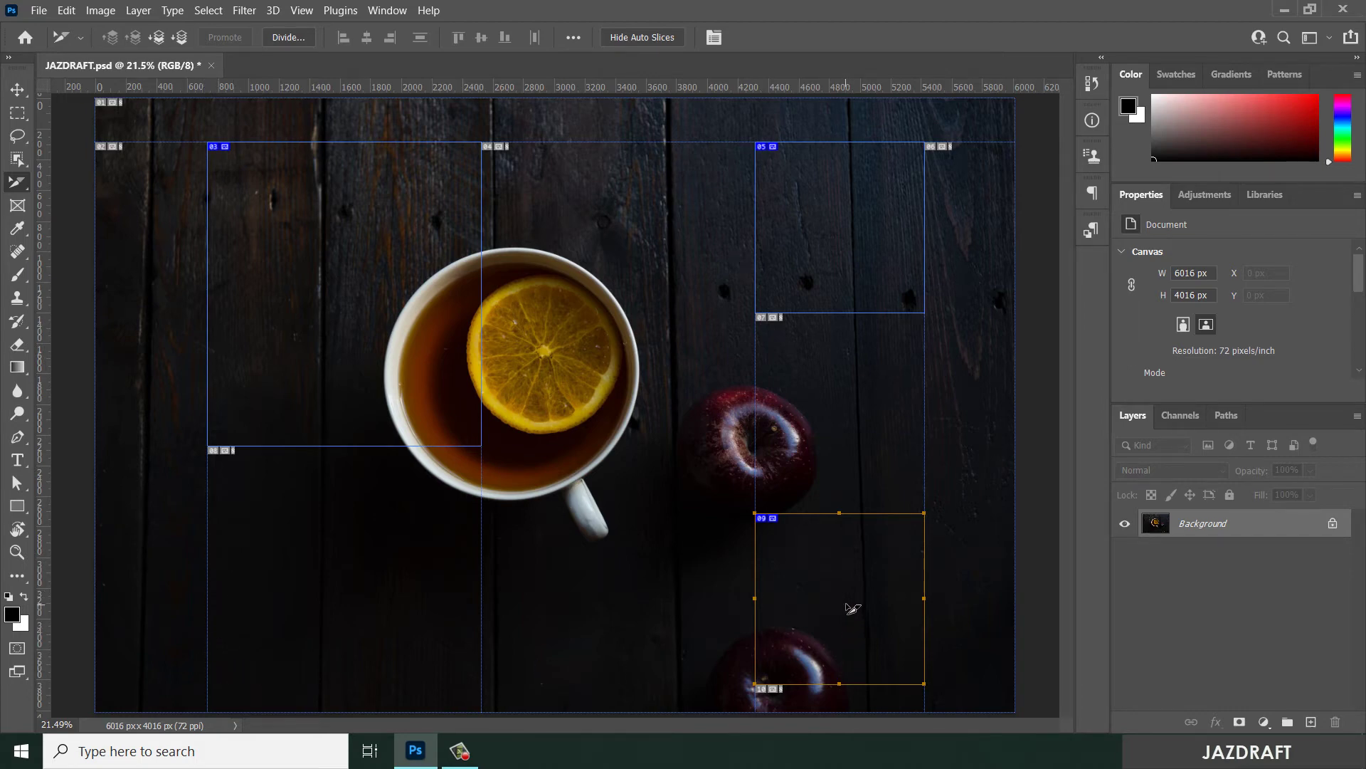
left_click(343, 275, "shift")
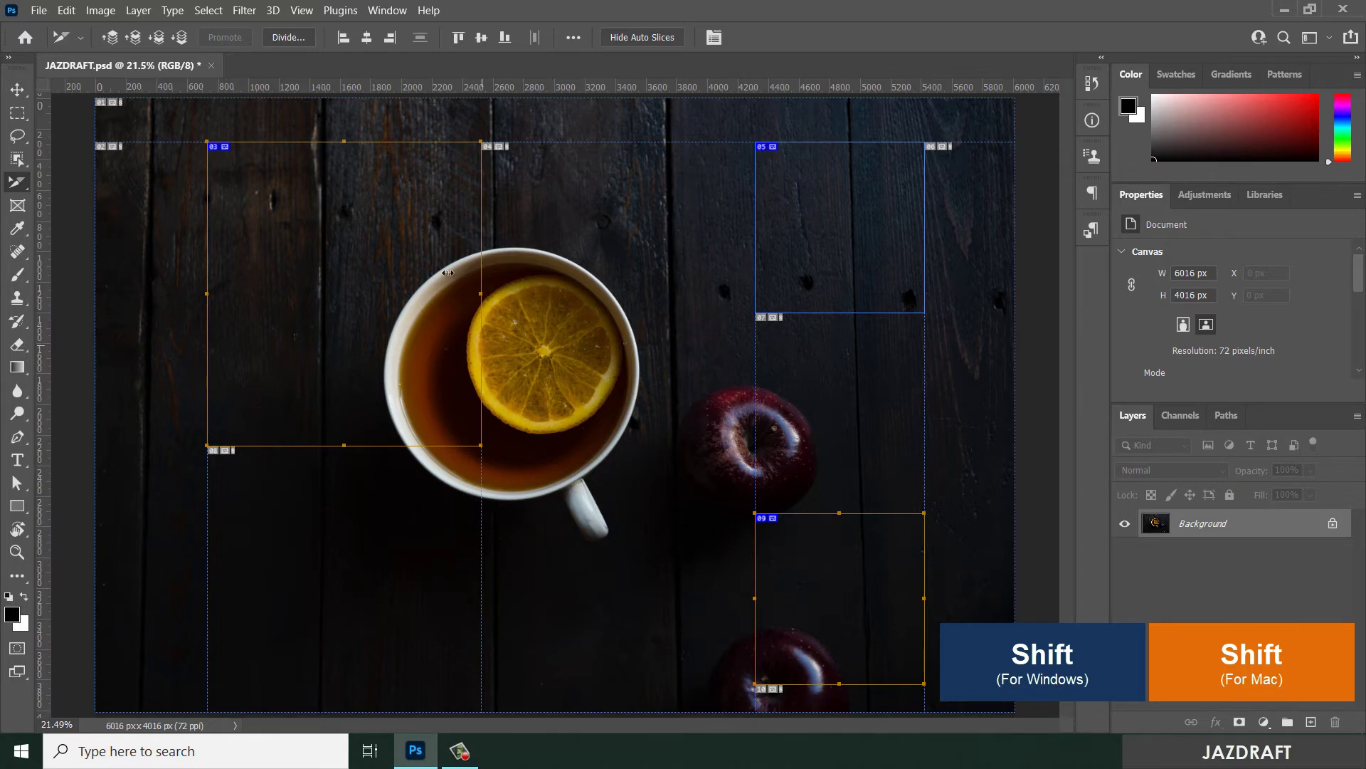
left_click(343, 39)
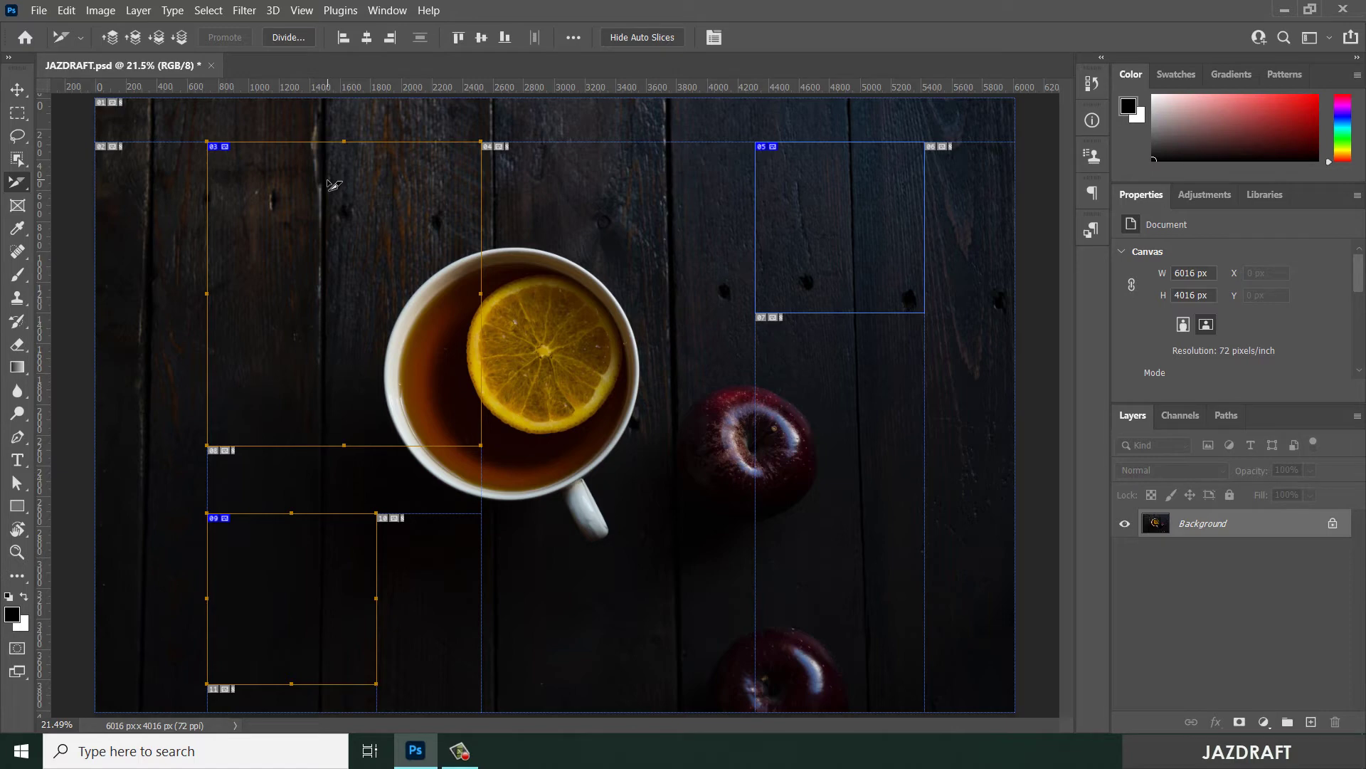
Hide the auto slices and select each of the three user slices in turn, ending on the upper-right one
left_click(643, 37)
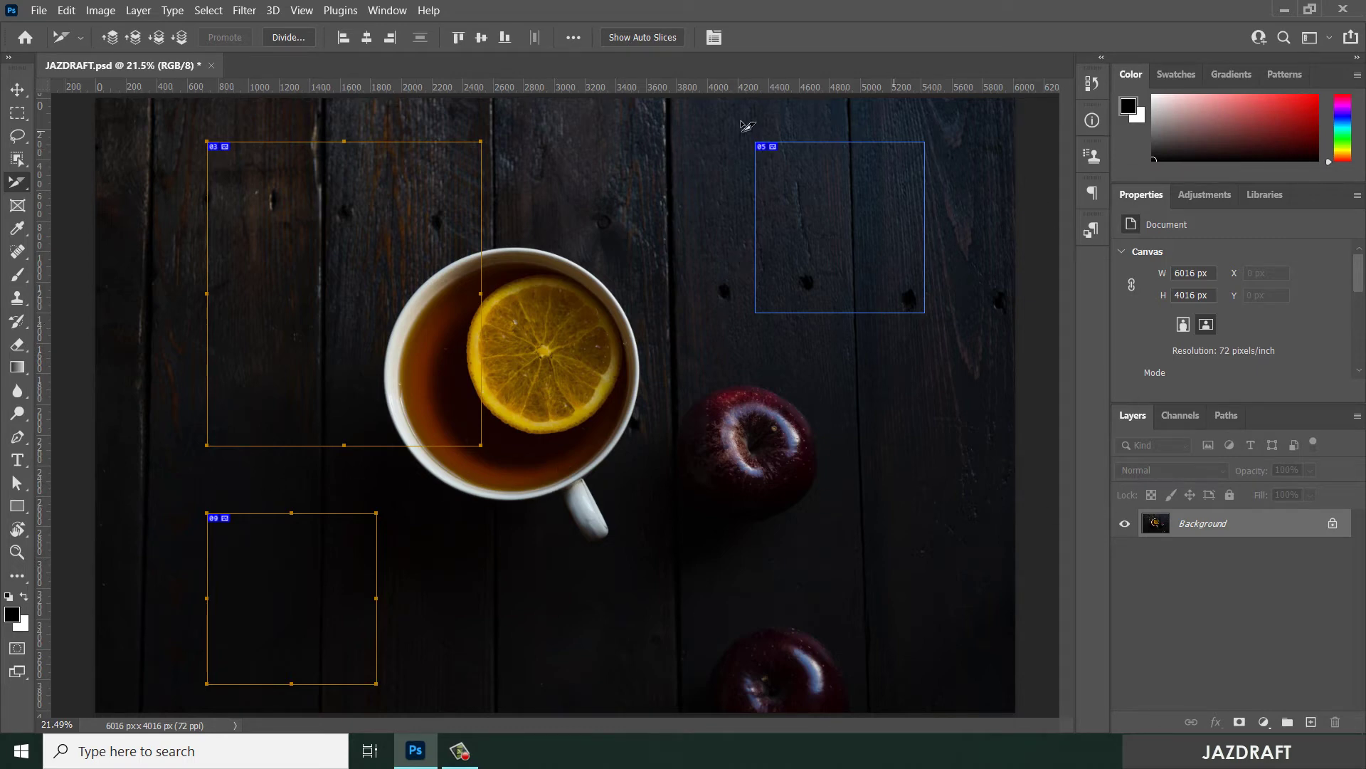
left_click(851, 228)
left_click(365, 228)
left_click(337, 610)
left_click(894, 228)
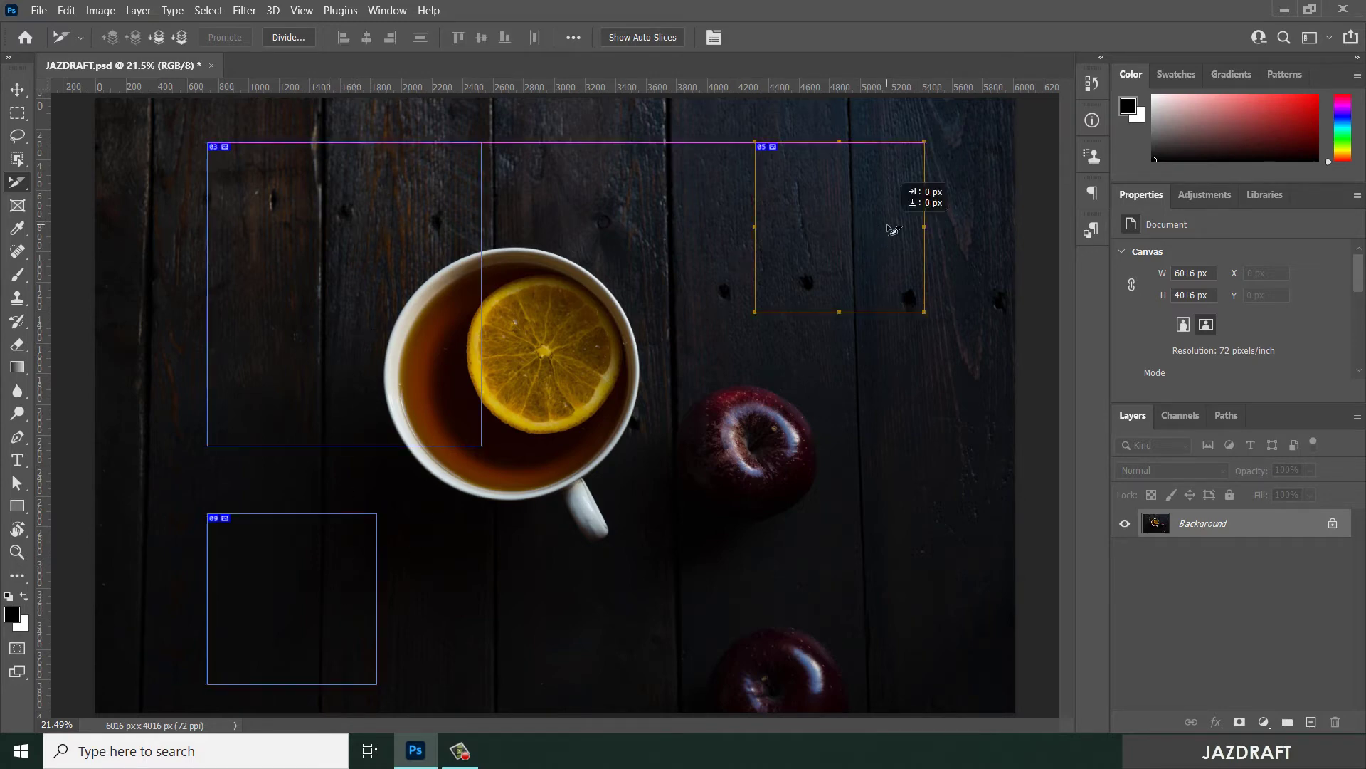
Show the auto slices again and select the large slice over the left part of the cup
left_click(643, 37)
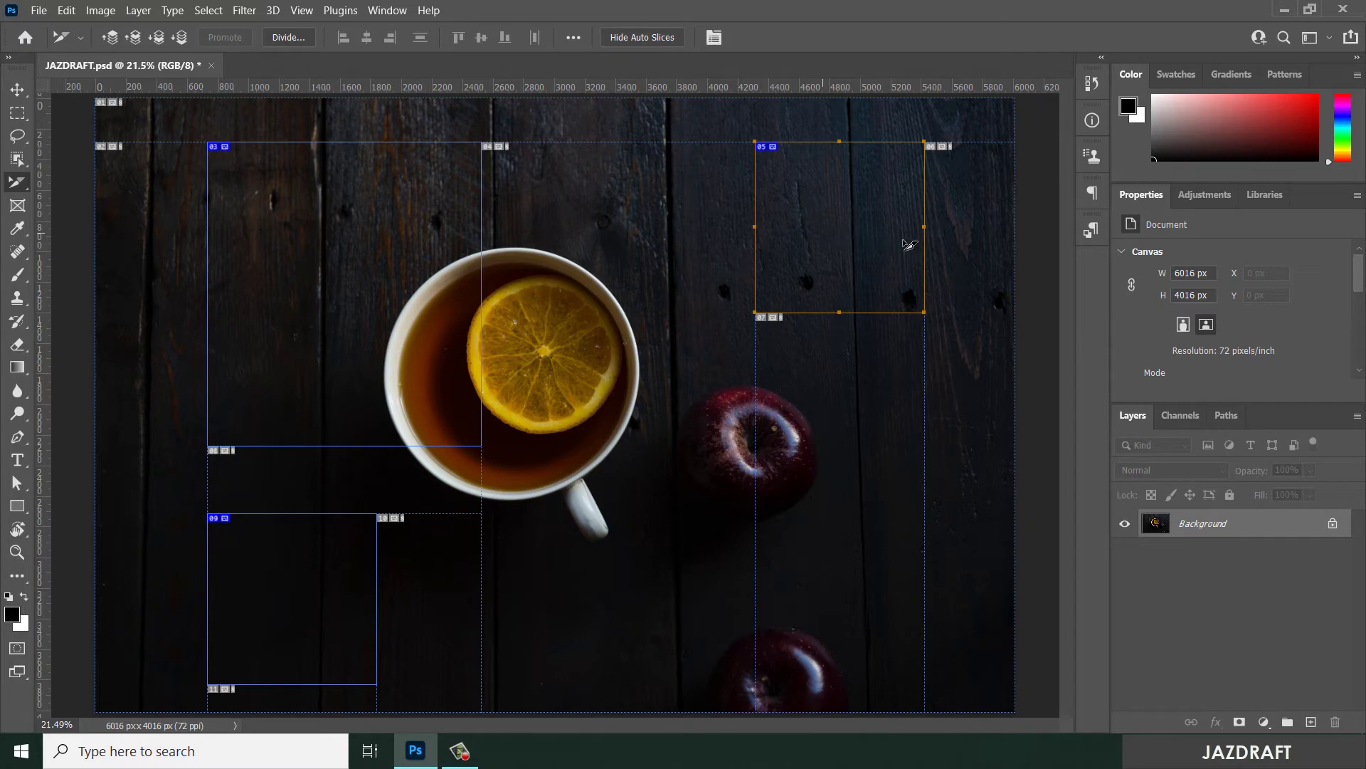
left_click(356, 268)
left_click(322, 181)
left_click(282, 39)
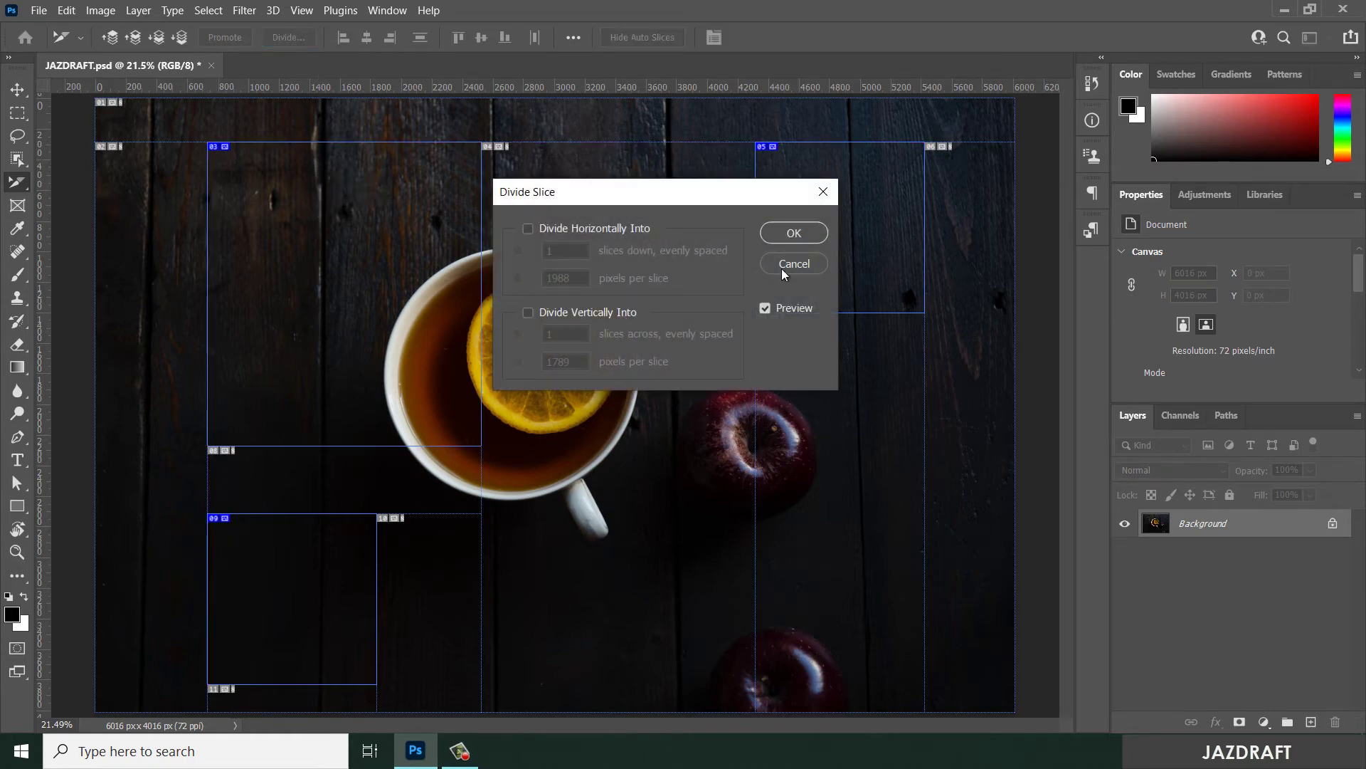
left_click(823, 191)
right_click(326, 231)
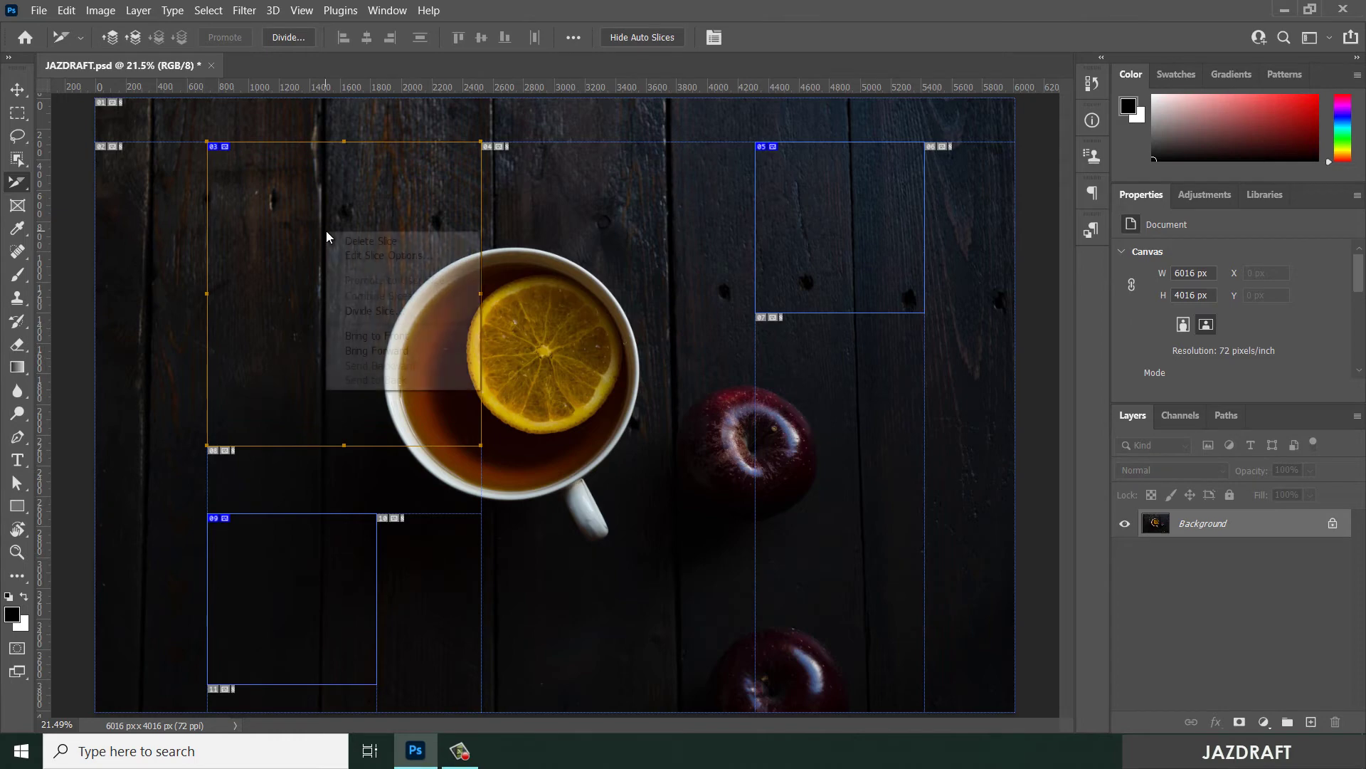
left_click(369, 311)
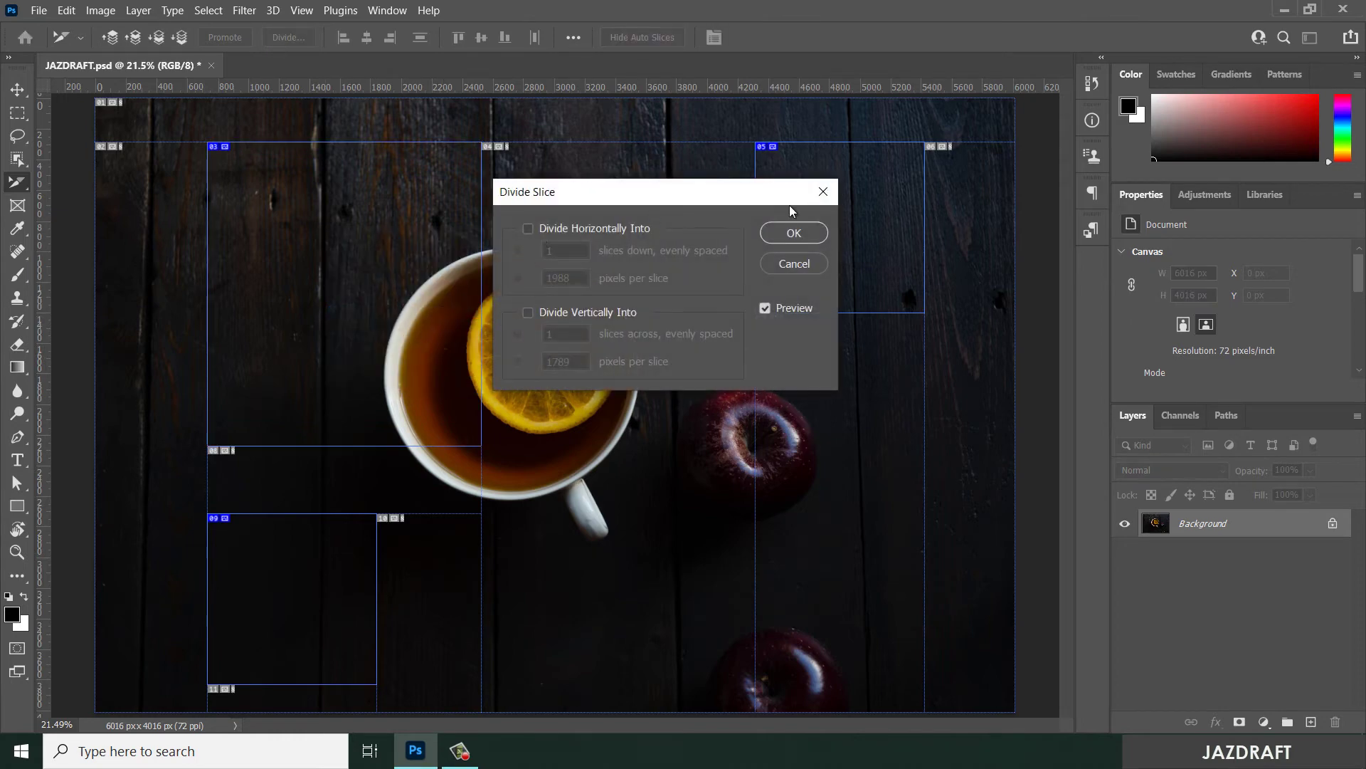
left_click(827, 193)
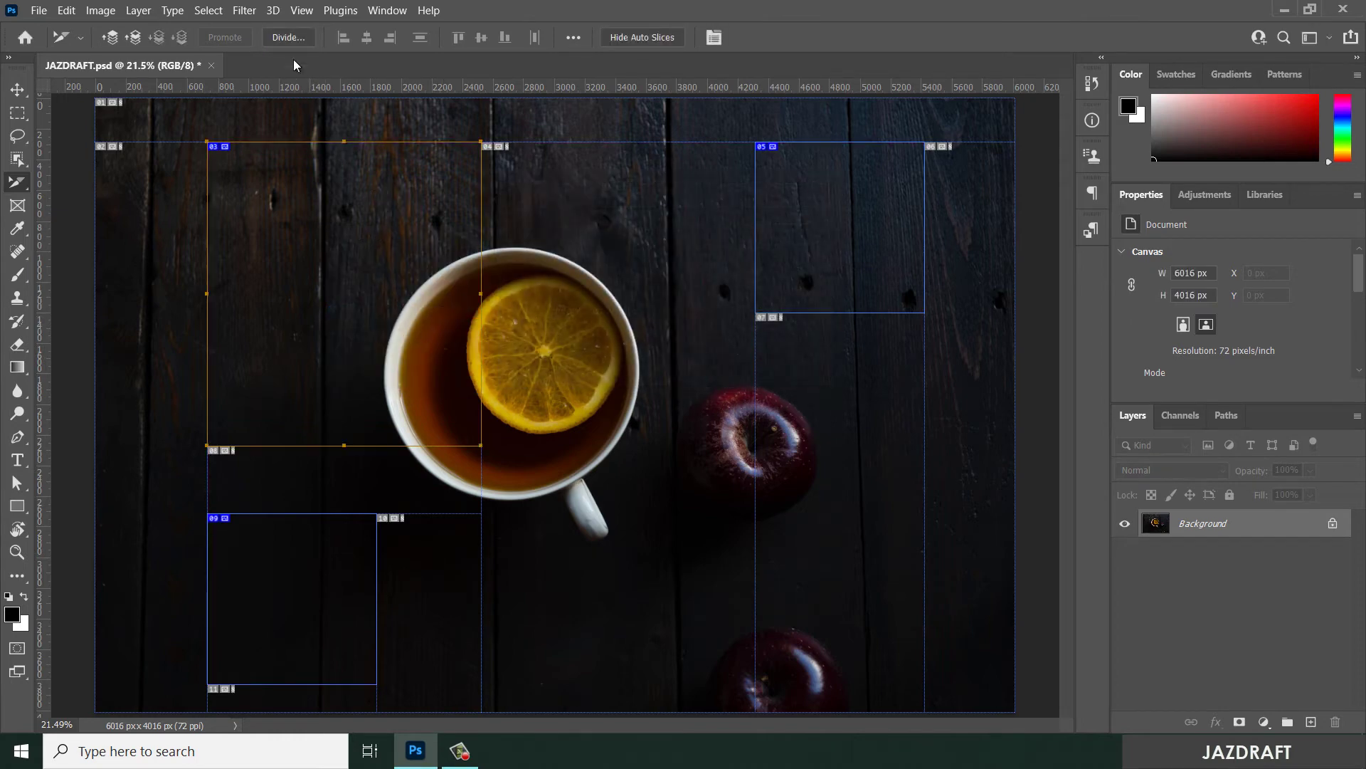
Divide the large cup slice into 5 evenly spaced slices down and 8 evenly spaced slices across
left_click(288, 37)
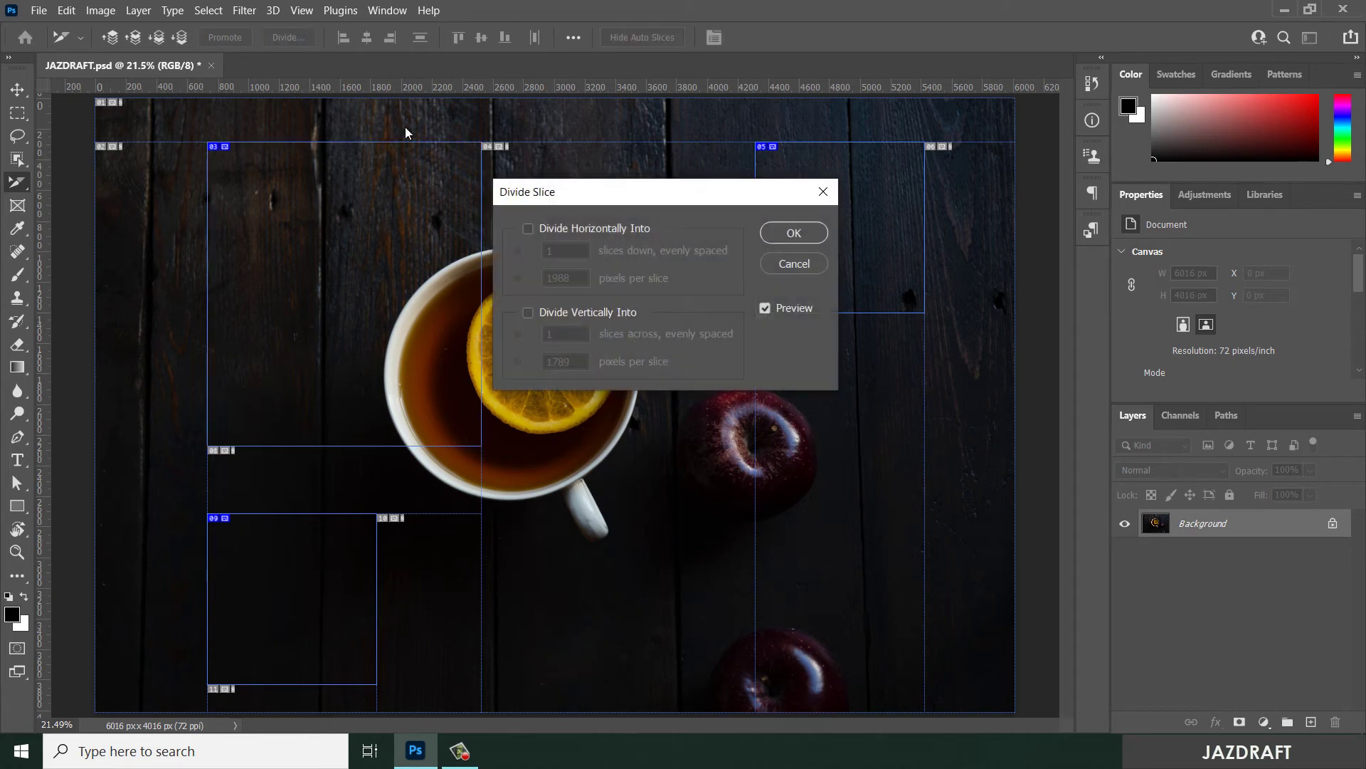
left_click(528, 229)
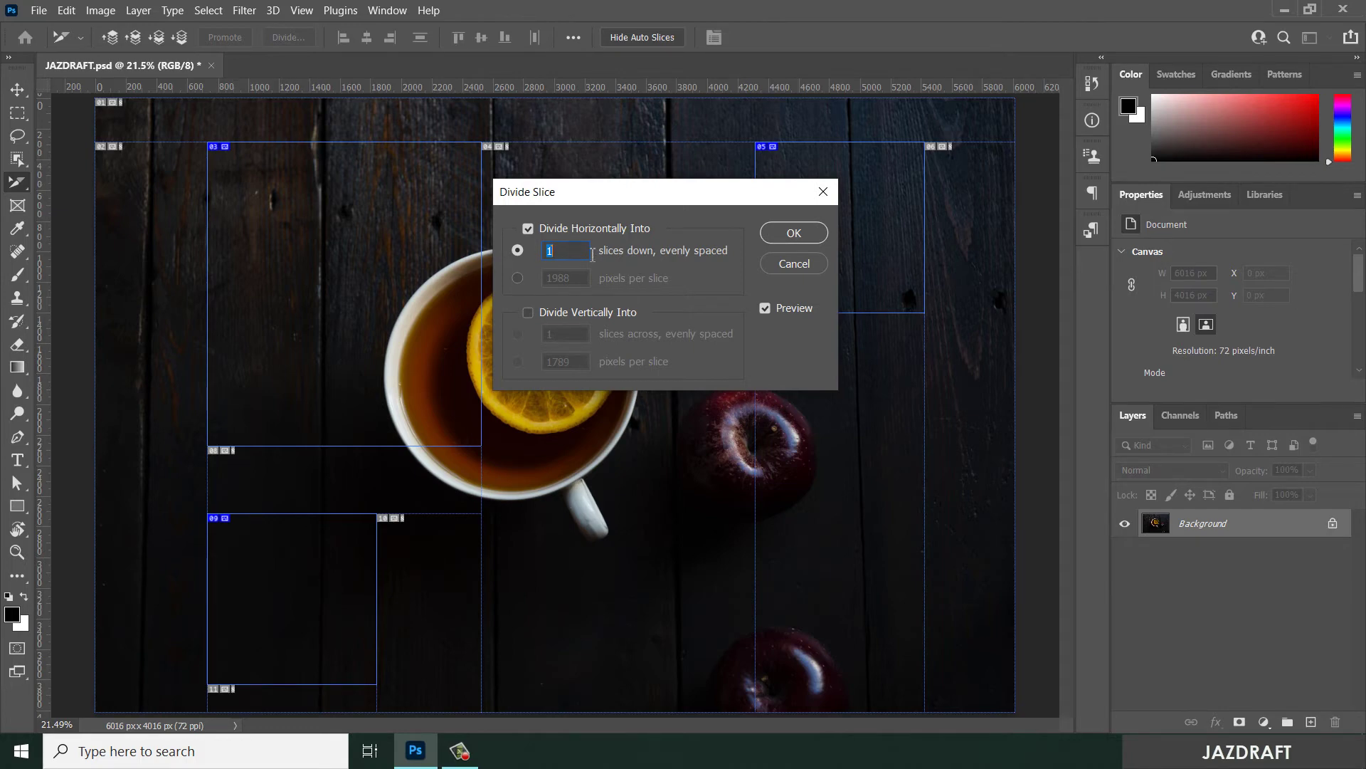
type("3")
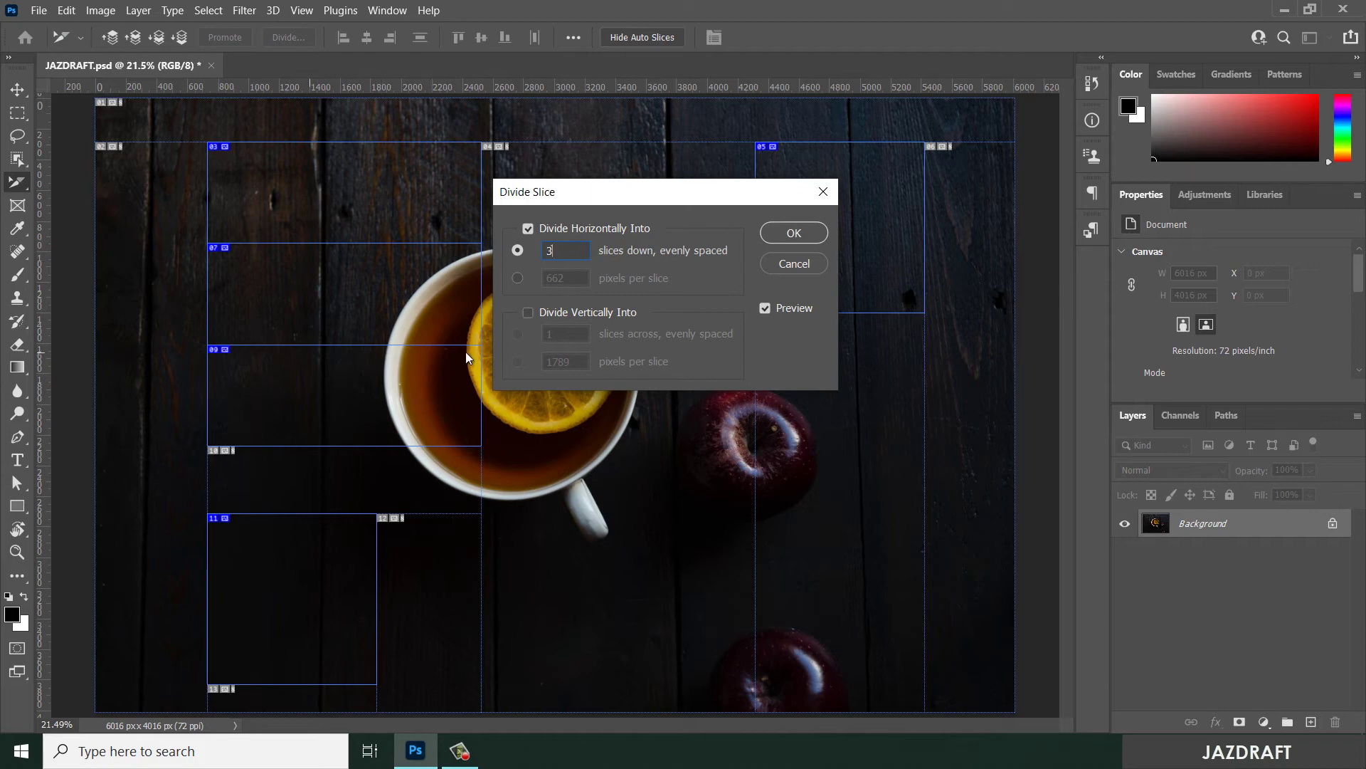
type("5")
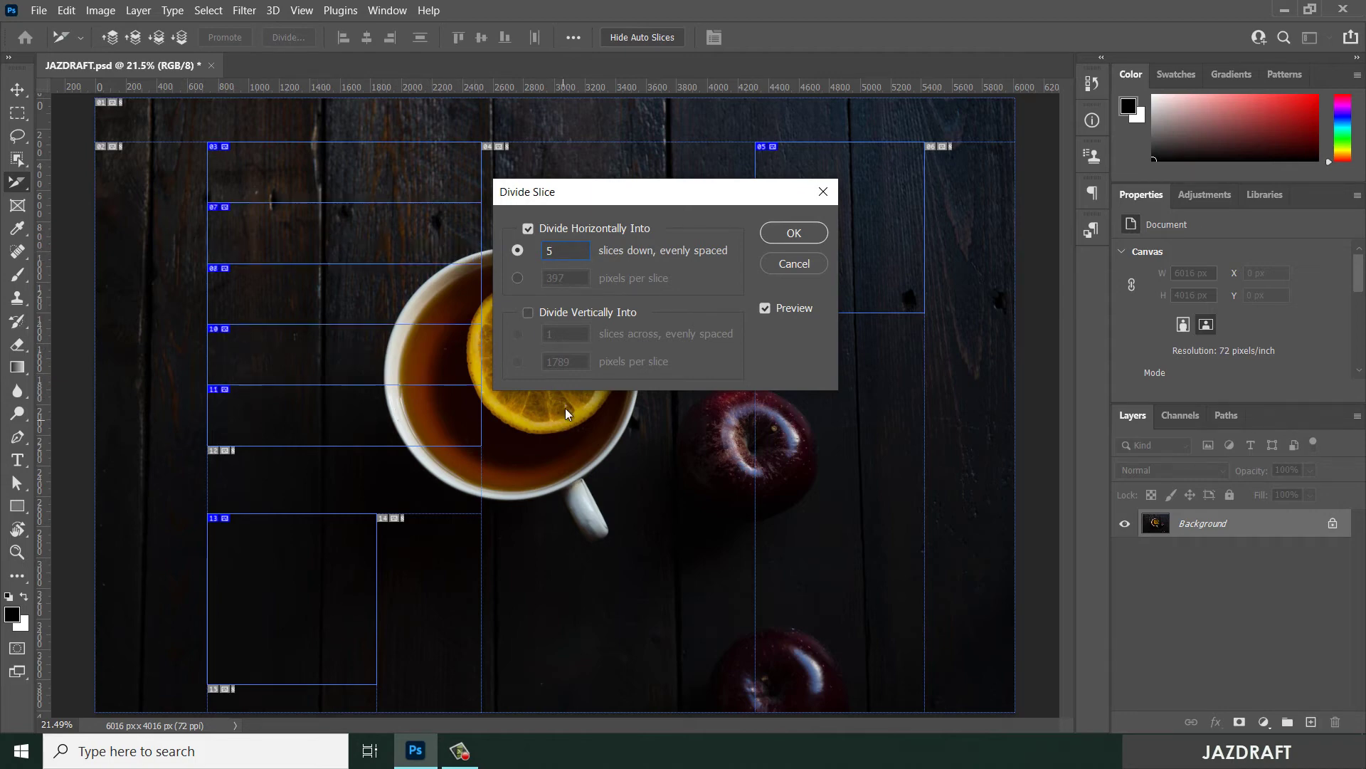
left_click(528, 314)
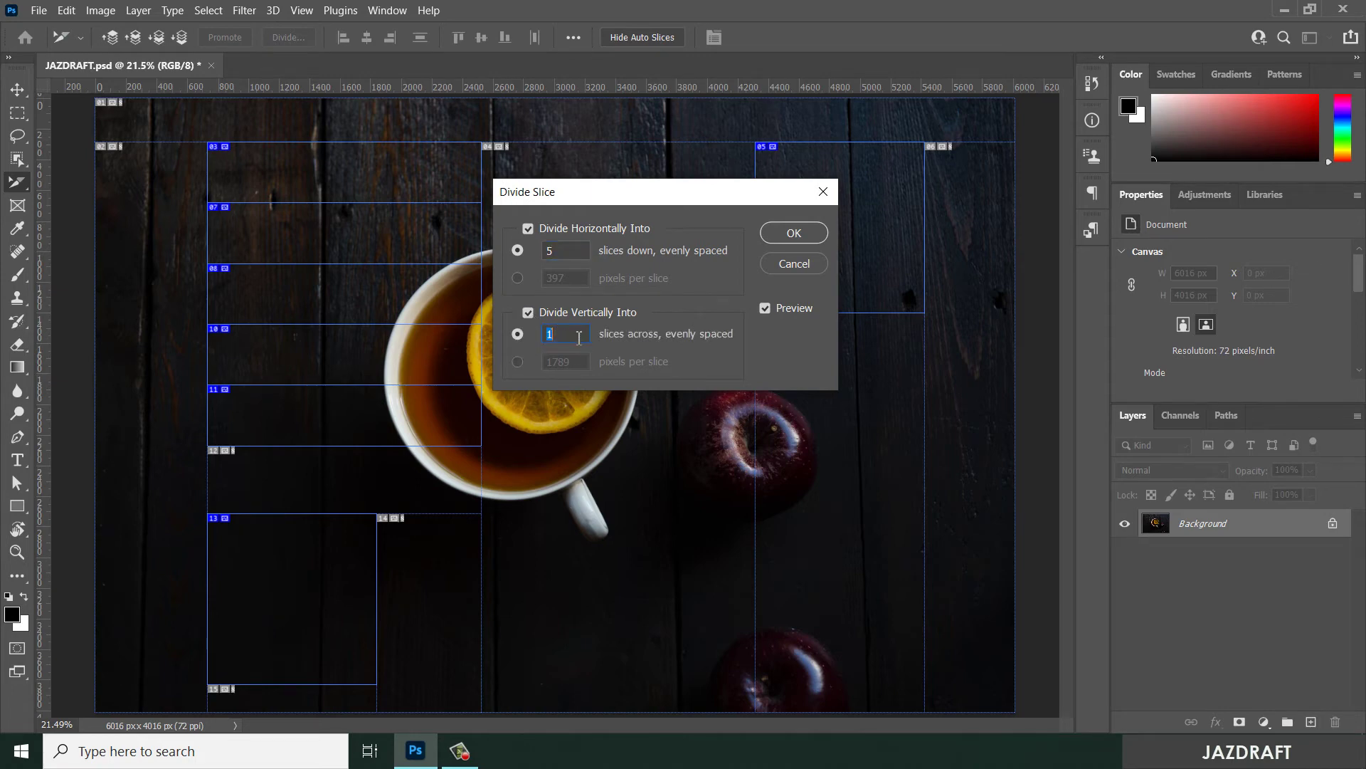
type("8")
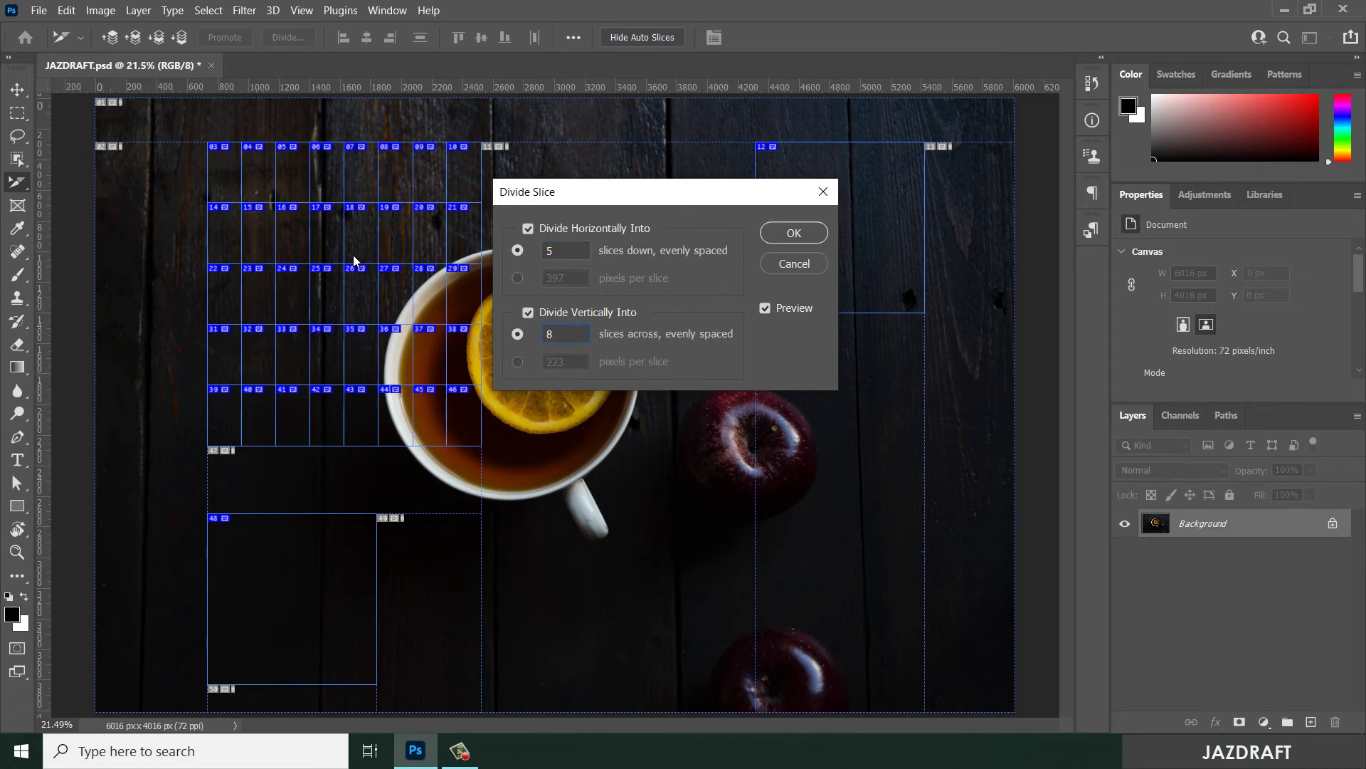
left_click(815, 236)
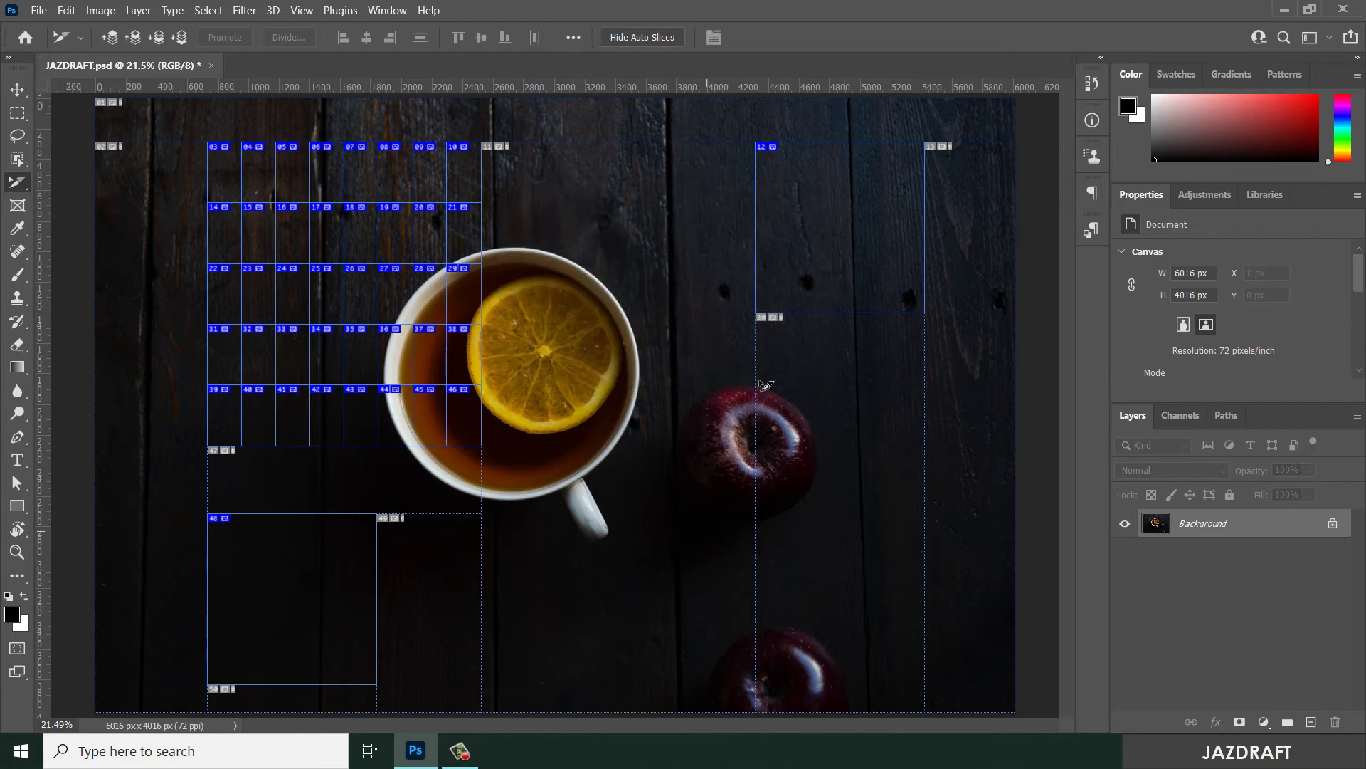
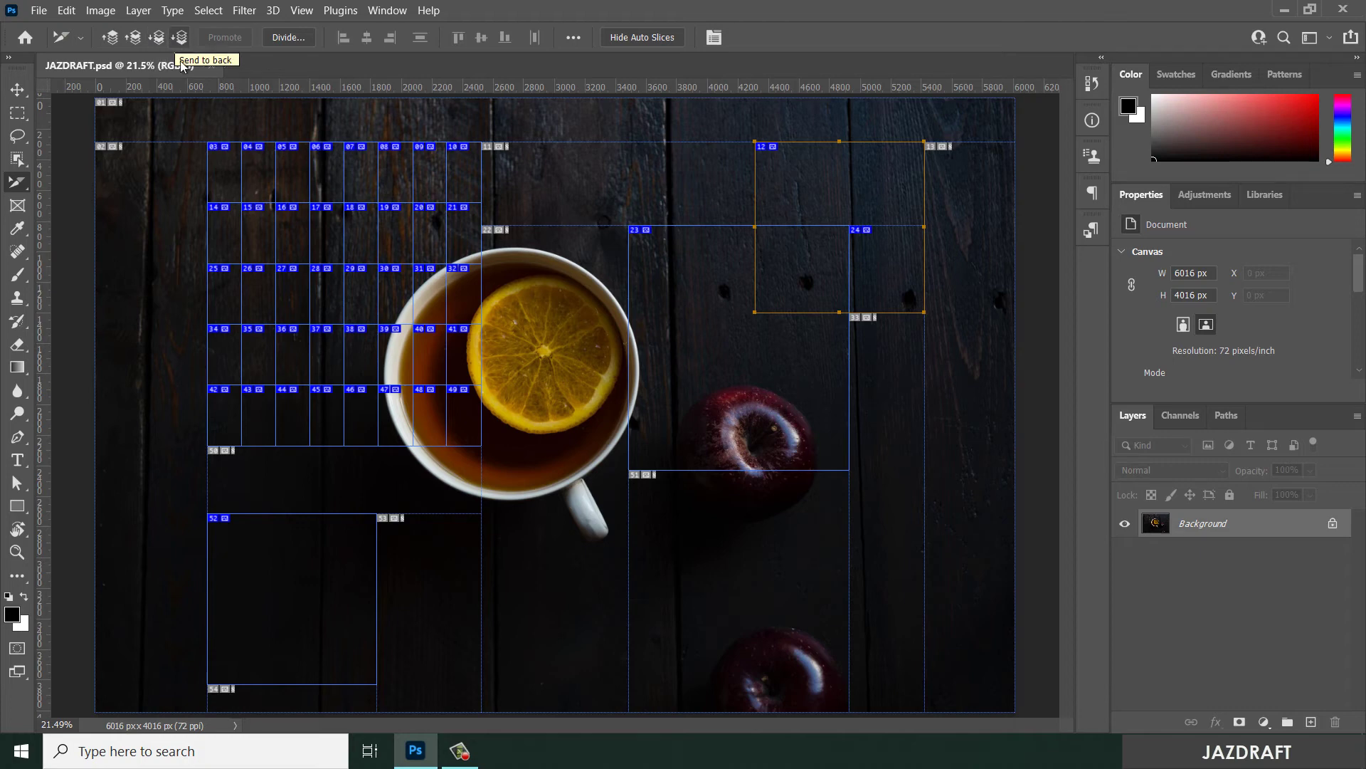
Send the upper-right slice to the back and select the overlapping slice over the middle apple
left_click(181, 34)
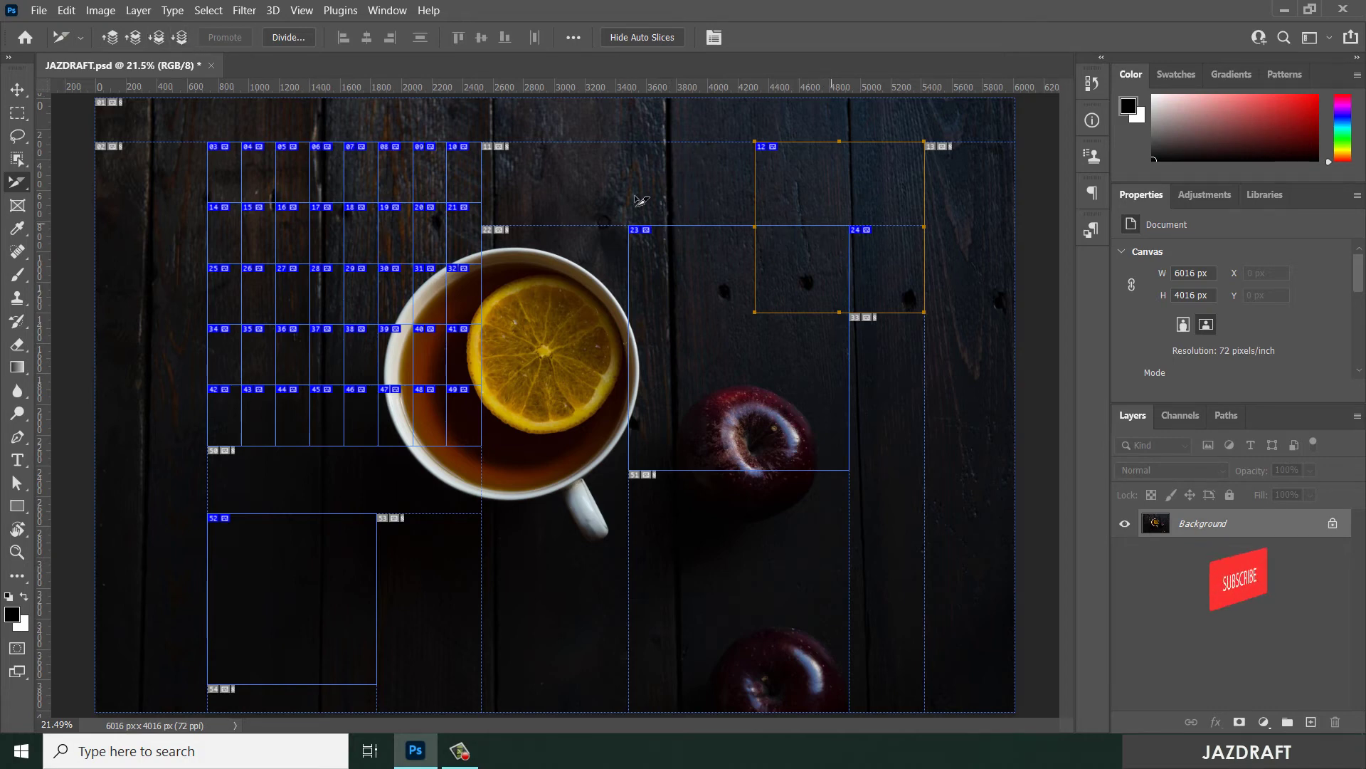
left_click(726, 374)
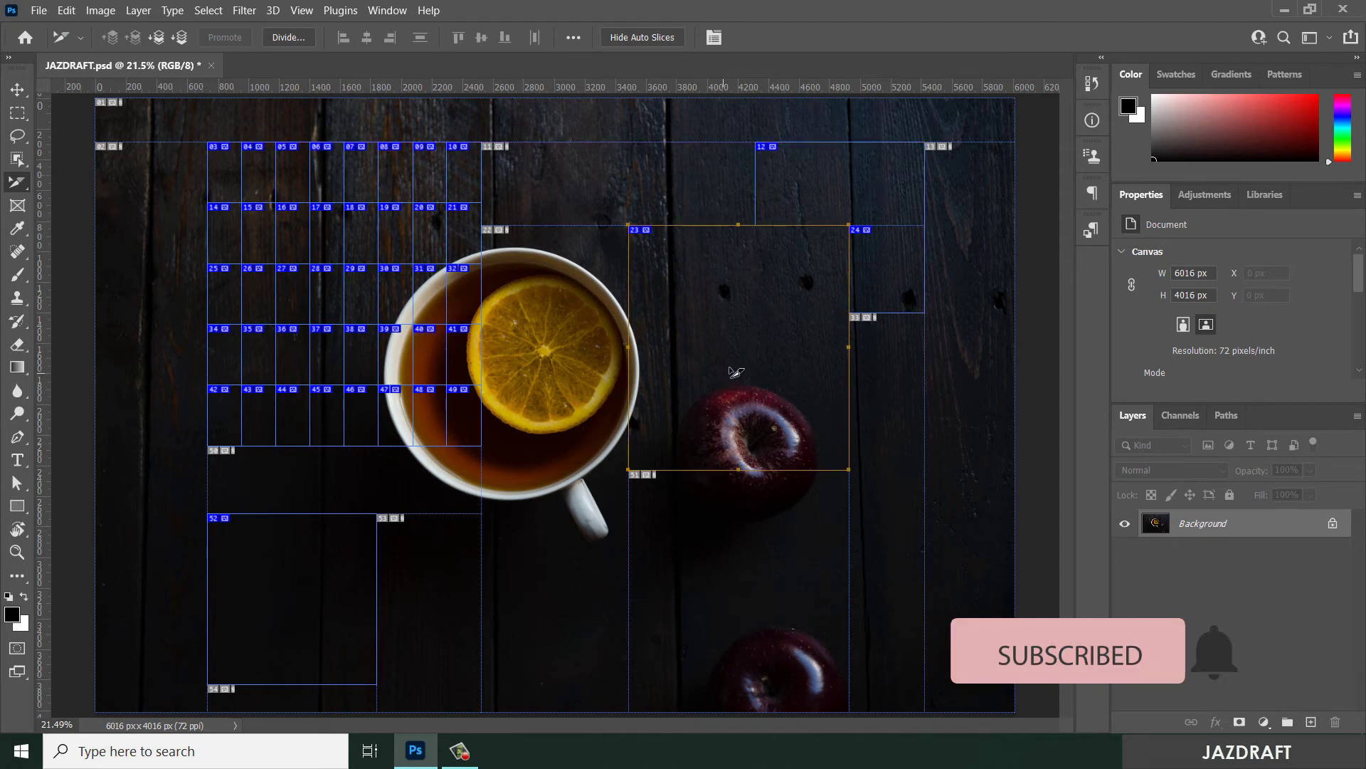
Bring the upper-right slice to the front and check the overlap by alternately selecting it and the middle apple's slice
left_click(854, 181)
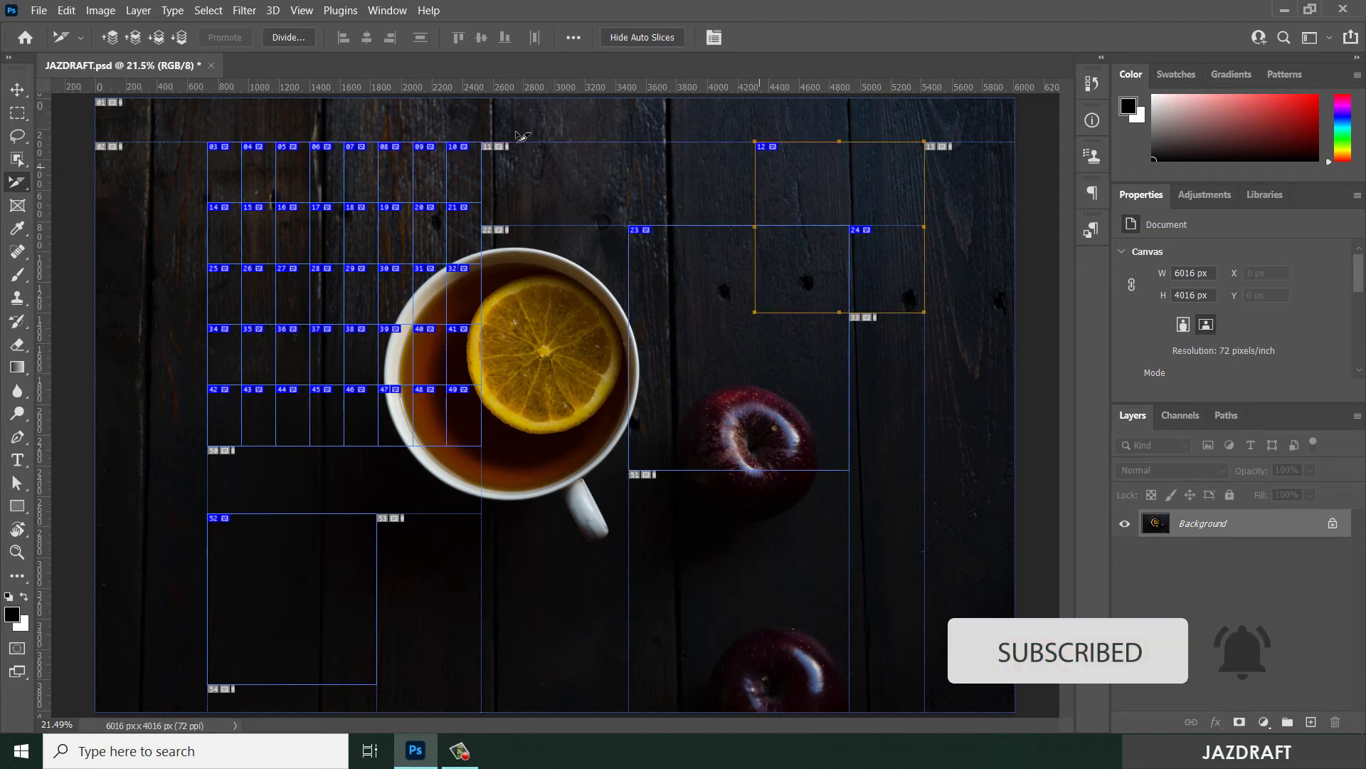
left_click(111, 39)
left_click(820, 388)
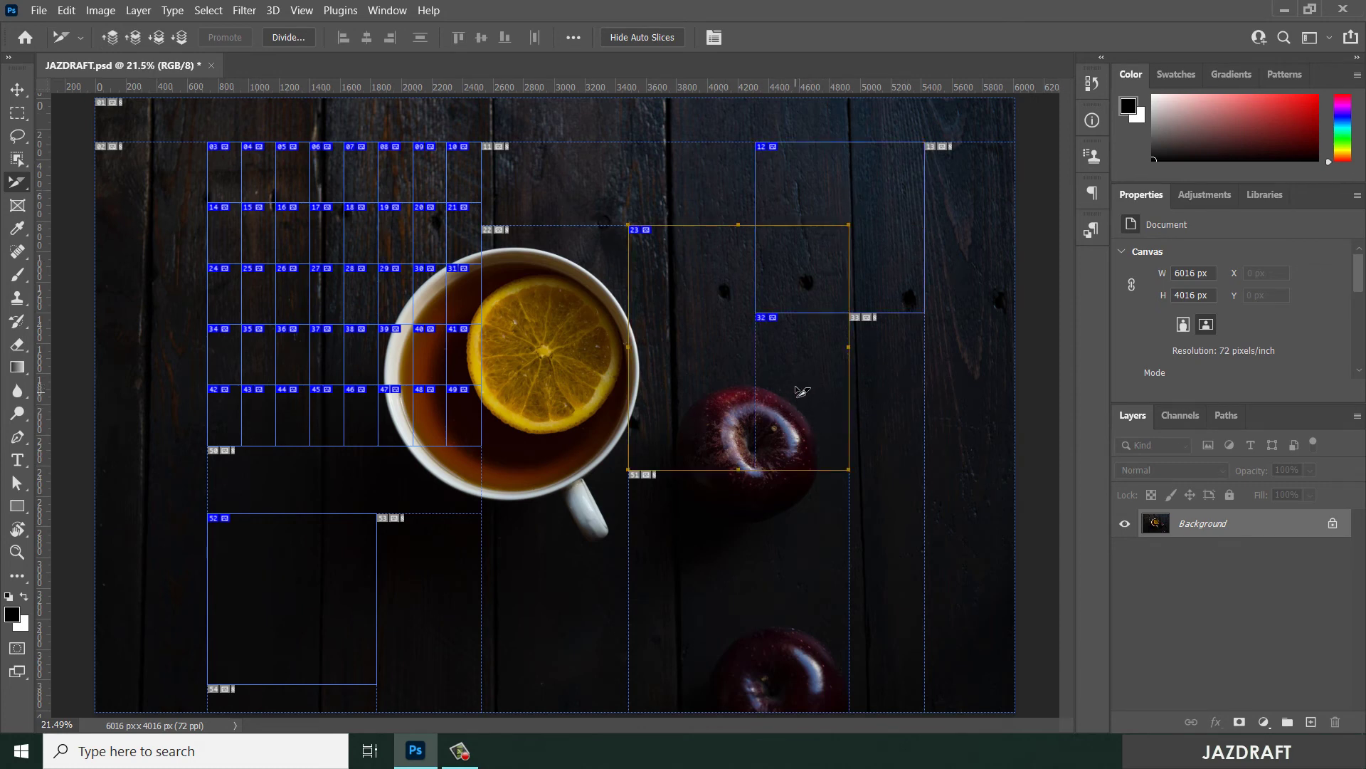
left_click(844, 197)
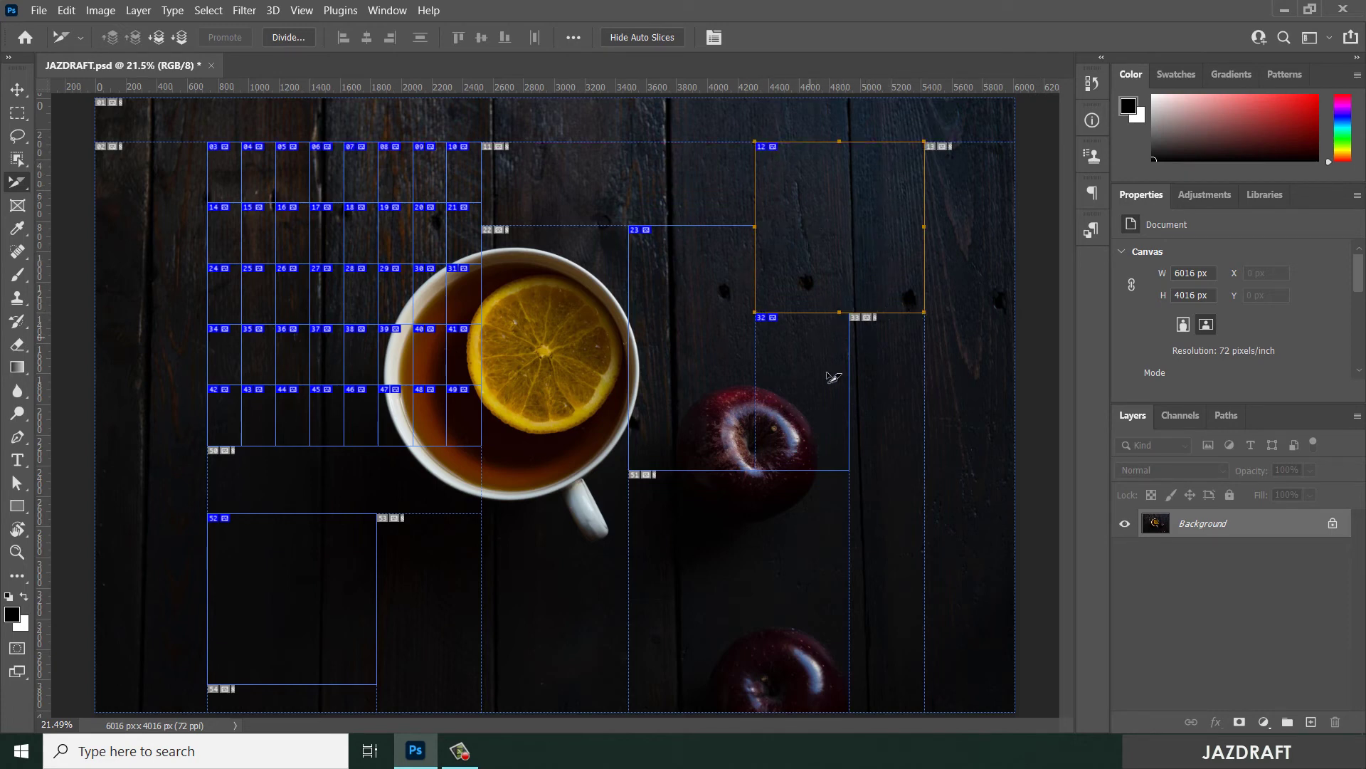
left_click(707, 293)
left_click(857, 176)
left_click(696, 269)
left_click(853, 173)
Open the sliced photo in Save for Web (Legacy) and fit the whole image in the preview
left_click(38, 10)
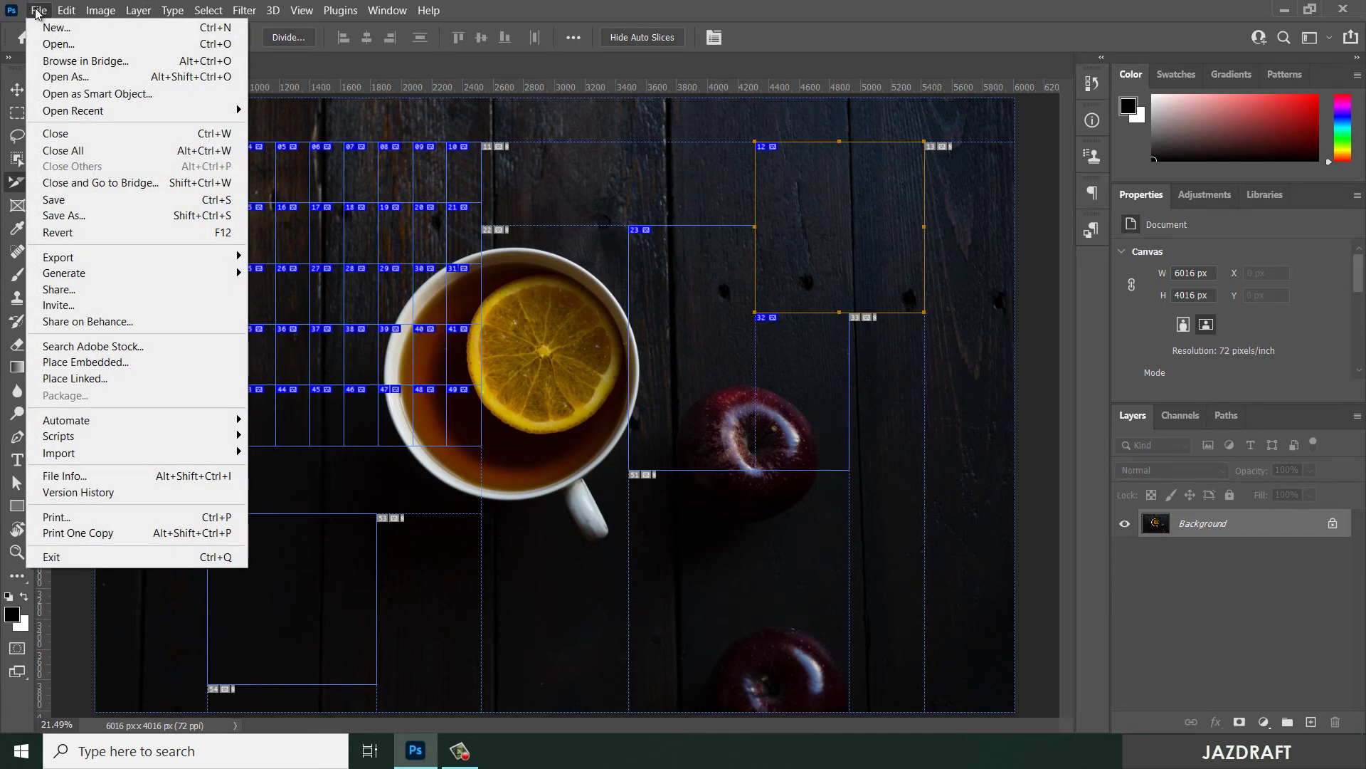
mouse_move(74, 259)
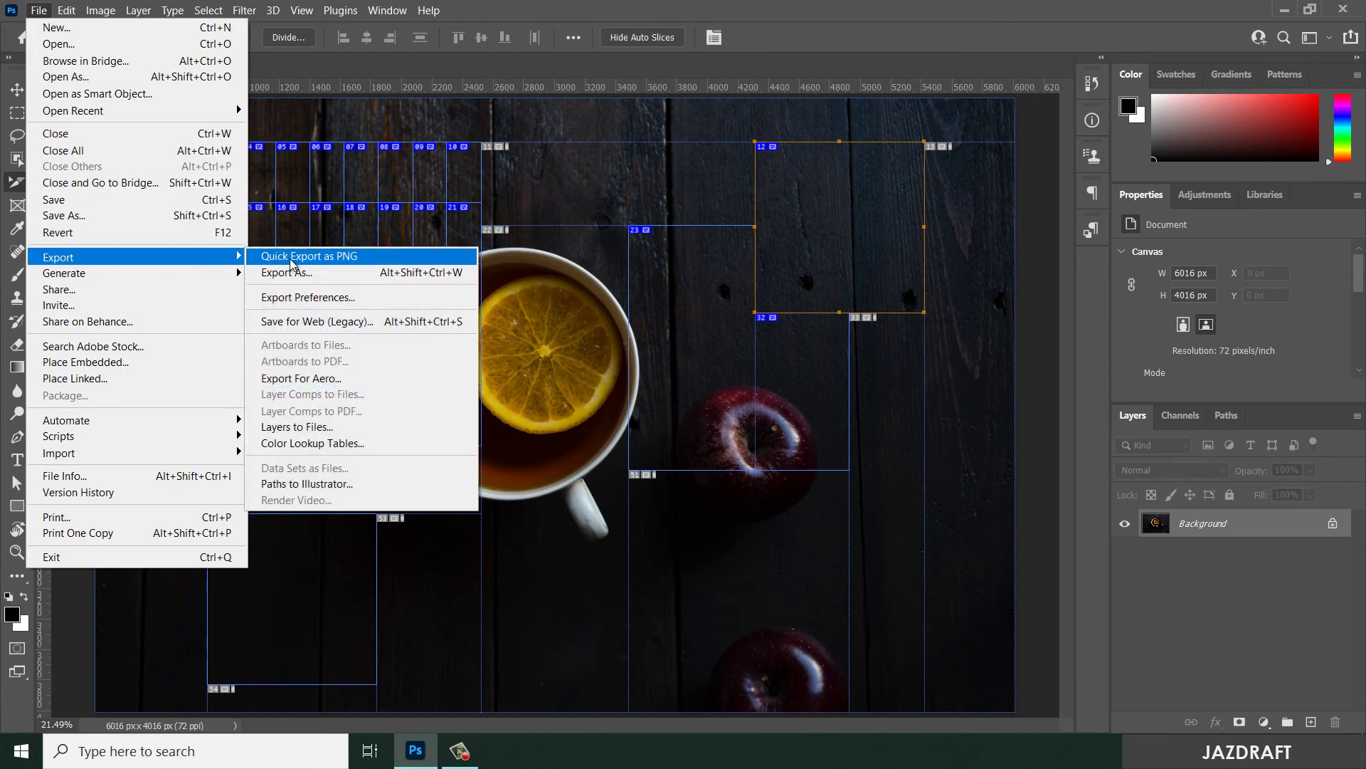
left_click(324, 322)
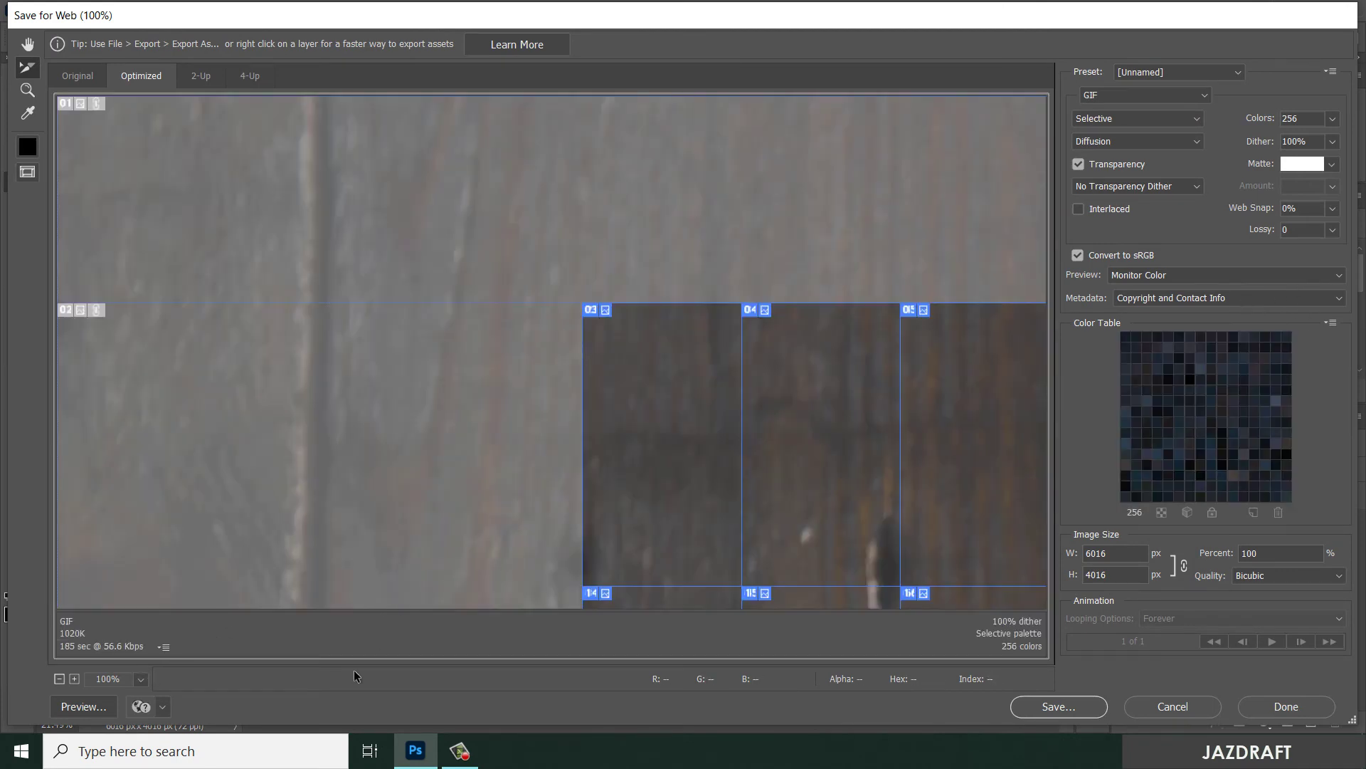
left_click(140, 679)
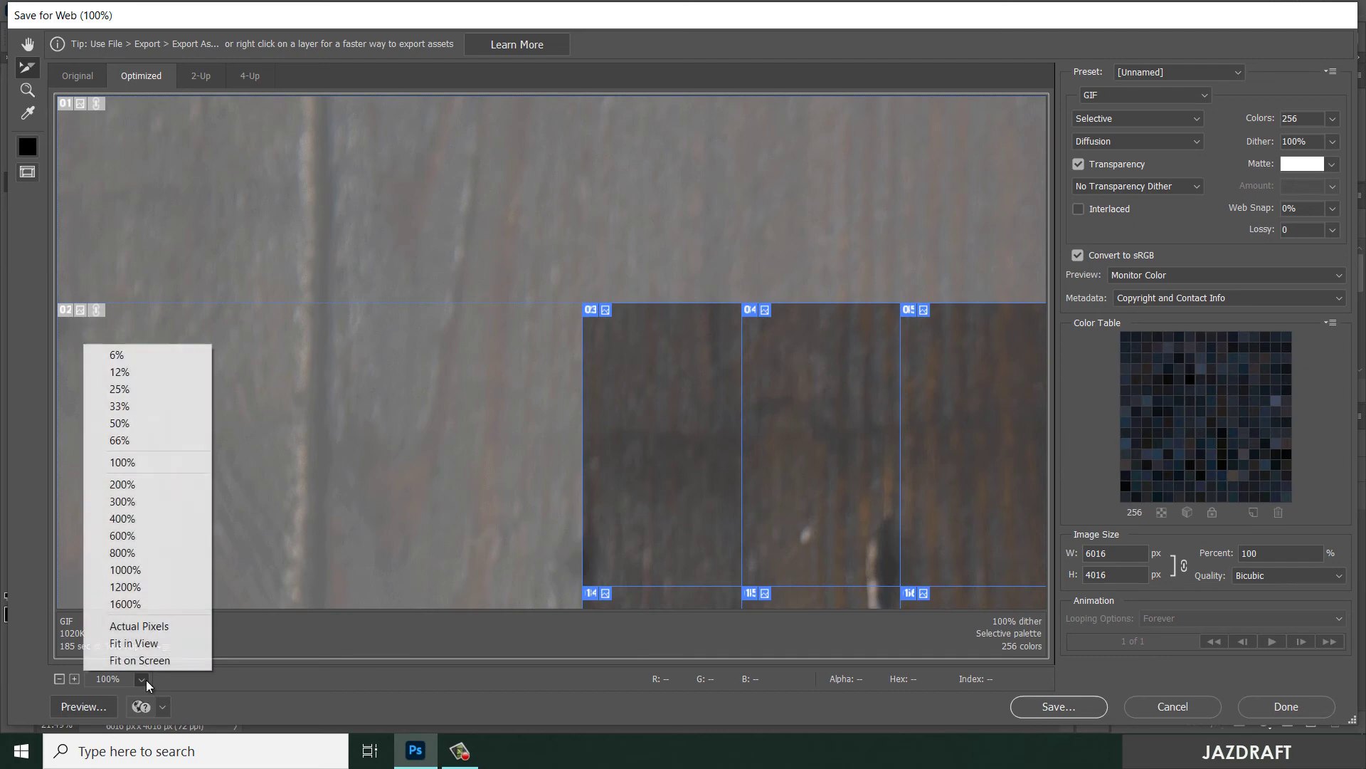
left_click(123, 646)
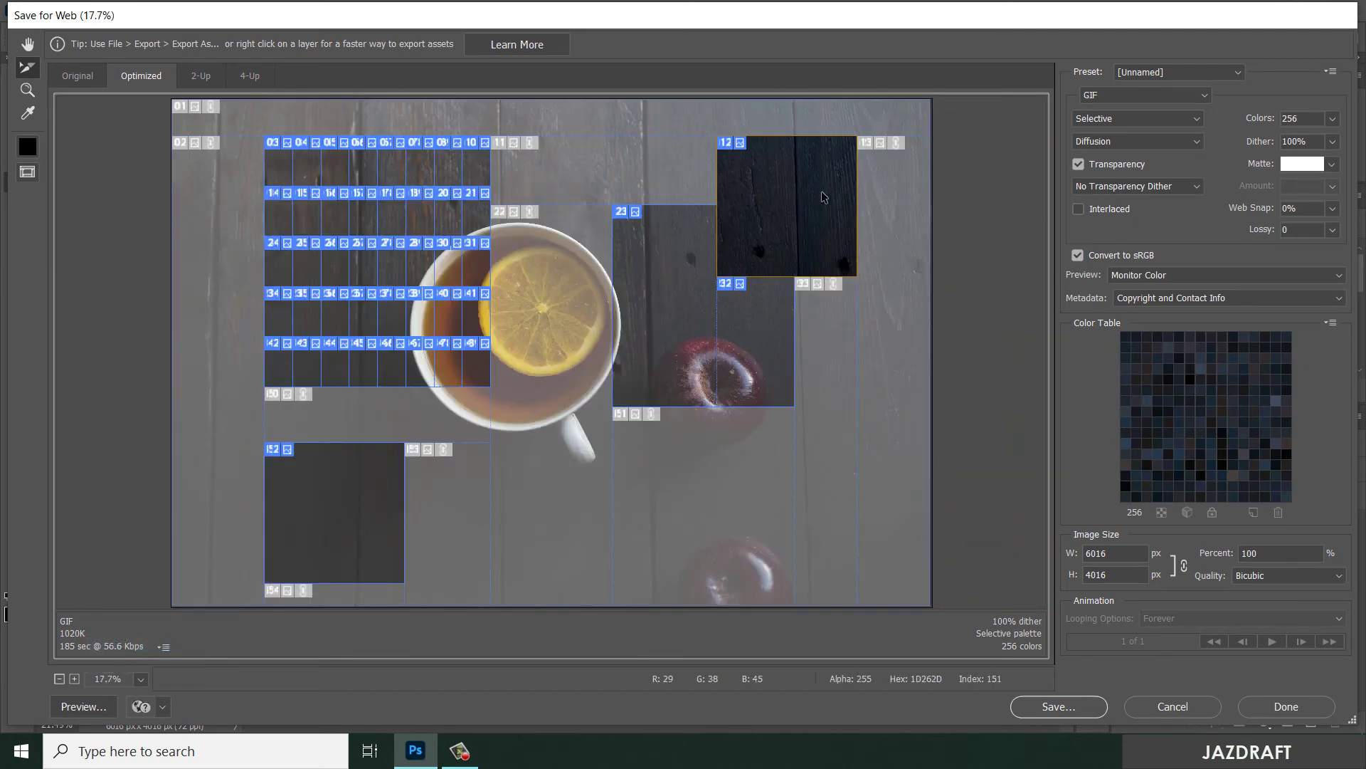
Select the slice over the middle apple and set its export format to JPEG
left_click(655, 292)
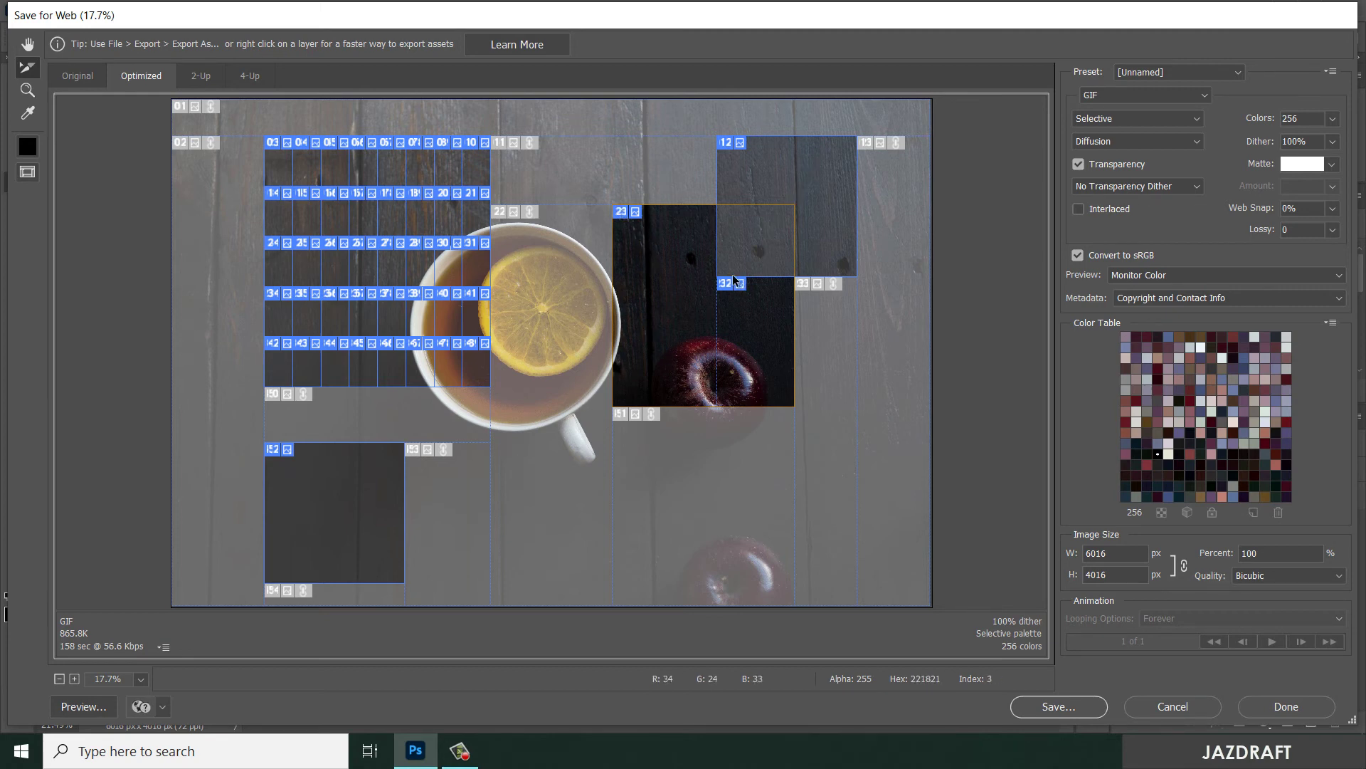
left_click(1125, 96)
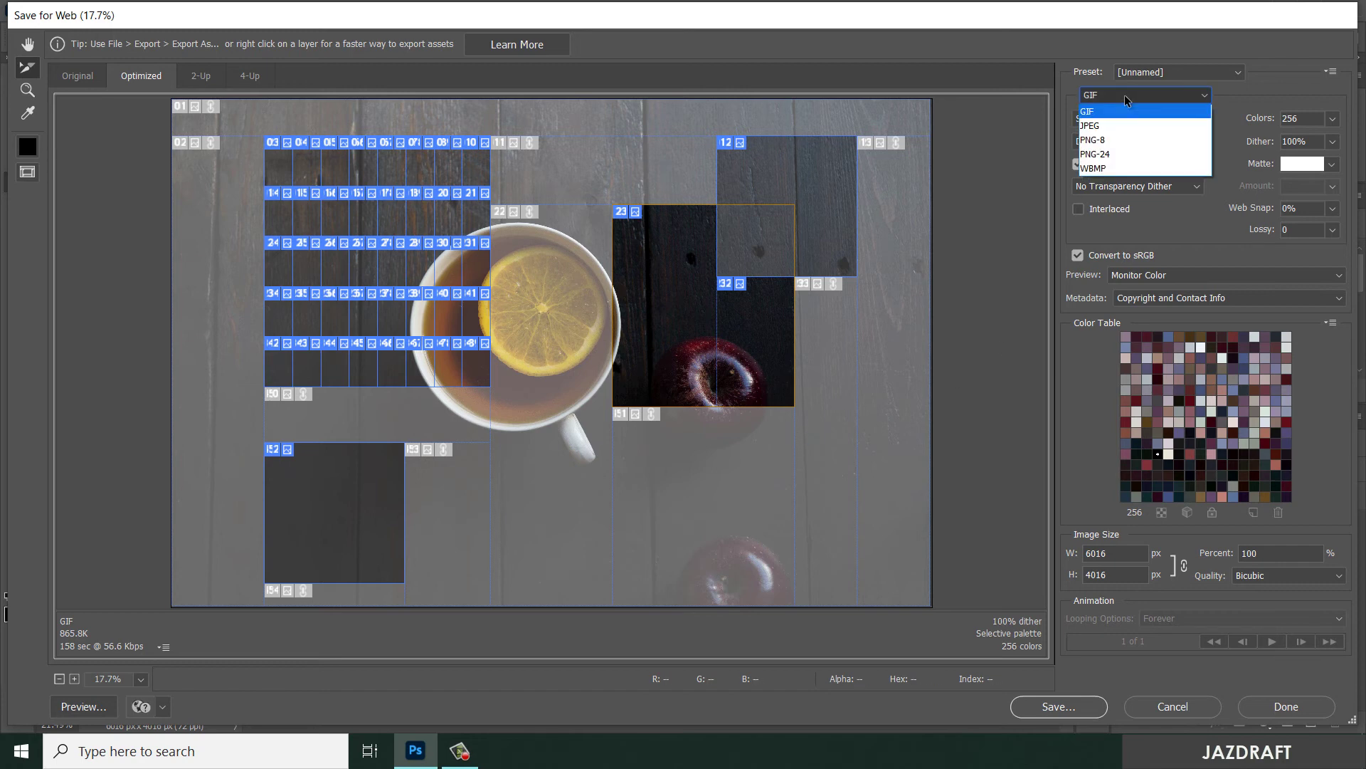
left_click(1109, 127)
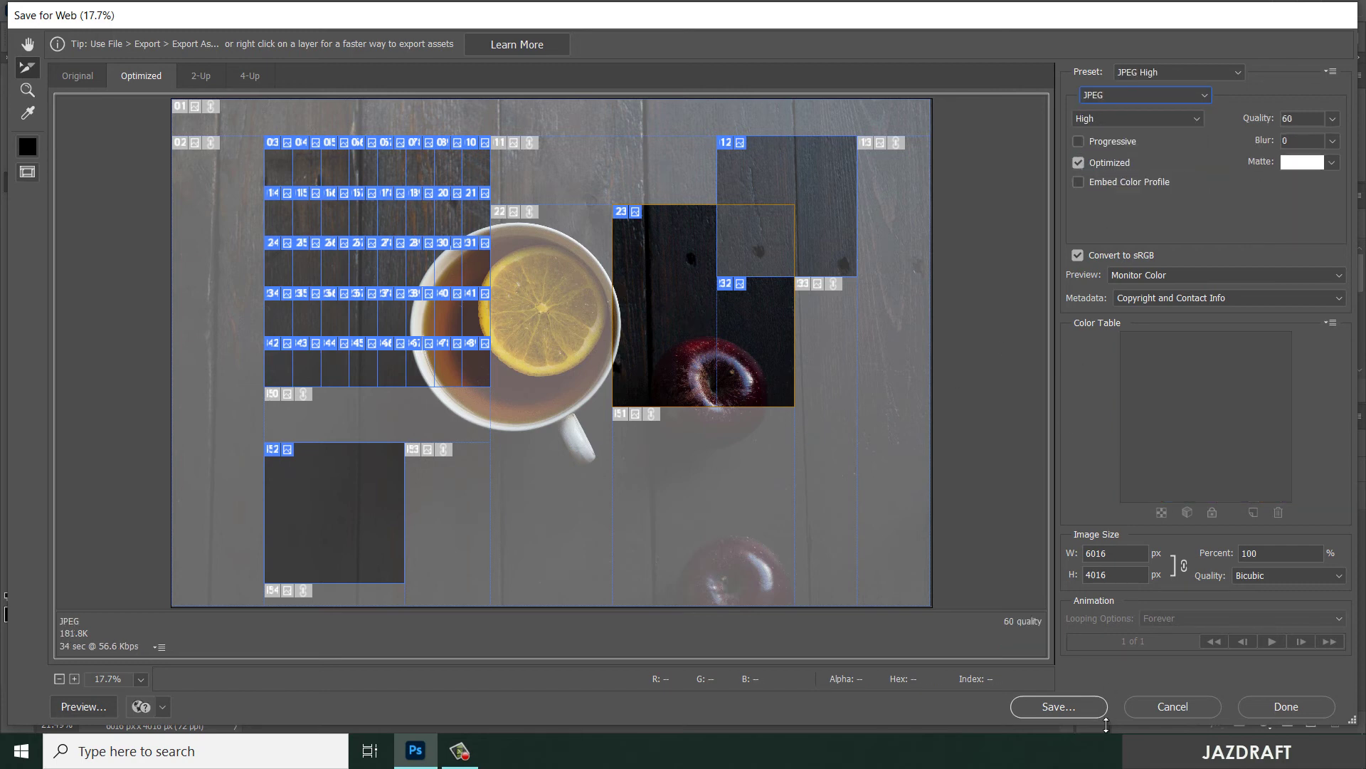
Save only the selected slices as JAZDRAFT in FOLDER, with the Images Only format and Default Settings
left_click(1058, 707)
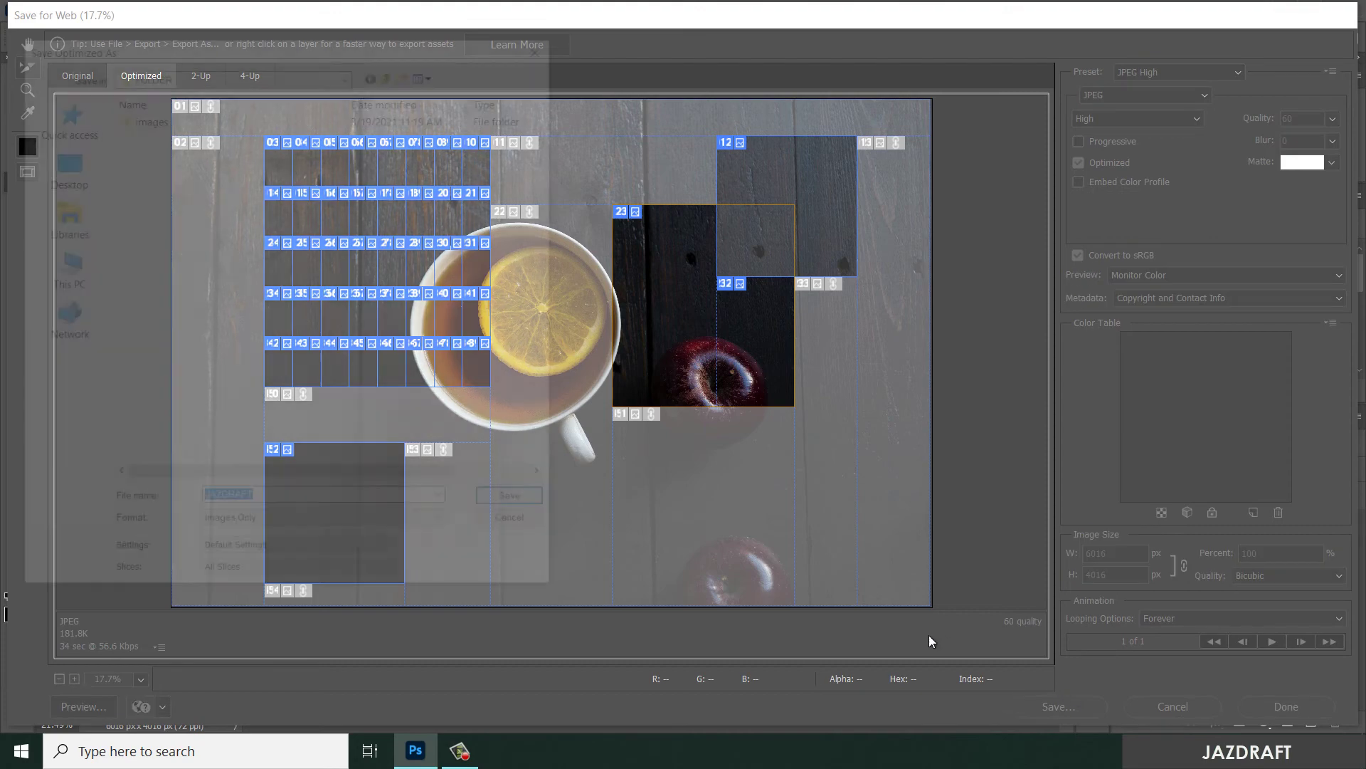
left_click(266, 528)
left_click(251, 555)
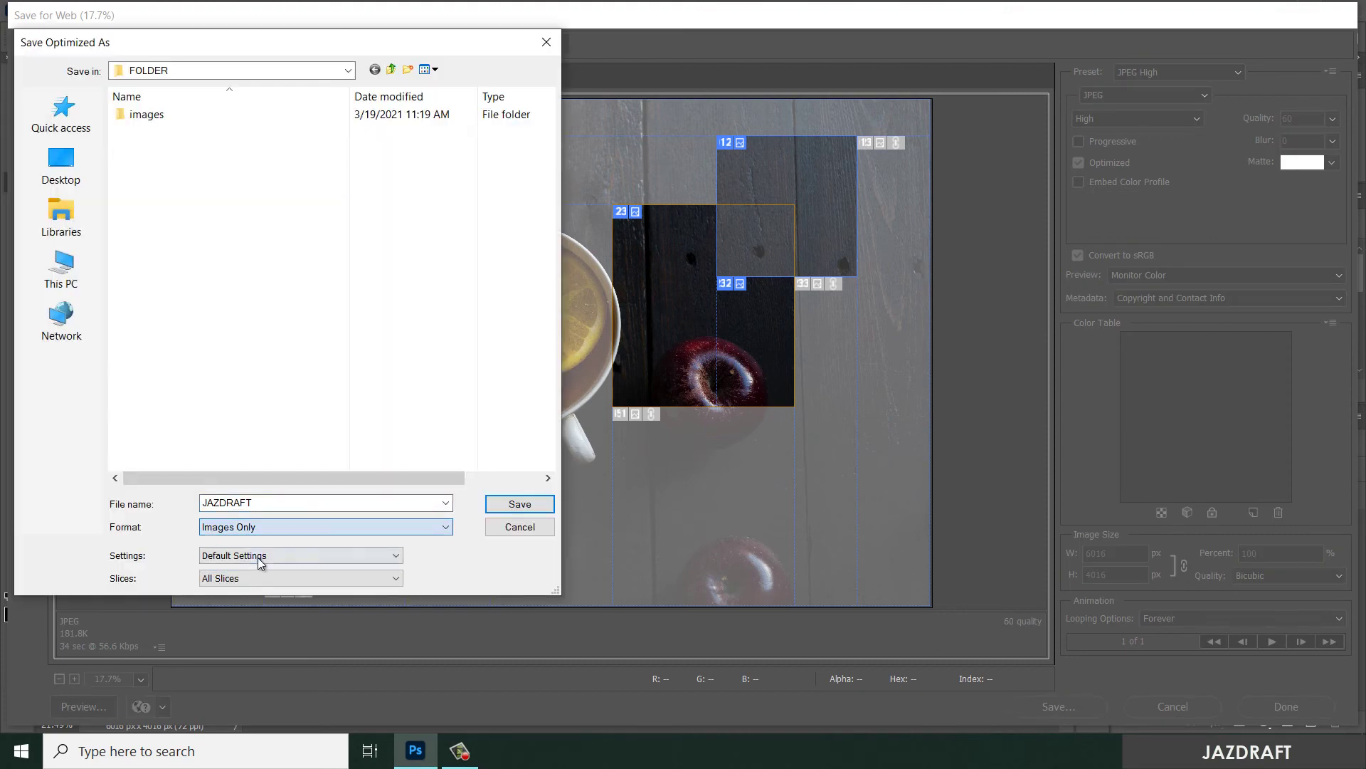
left_click(230, 579)
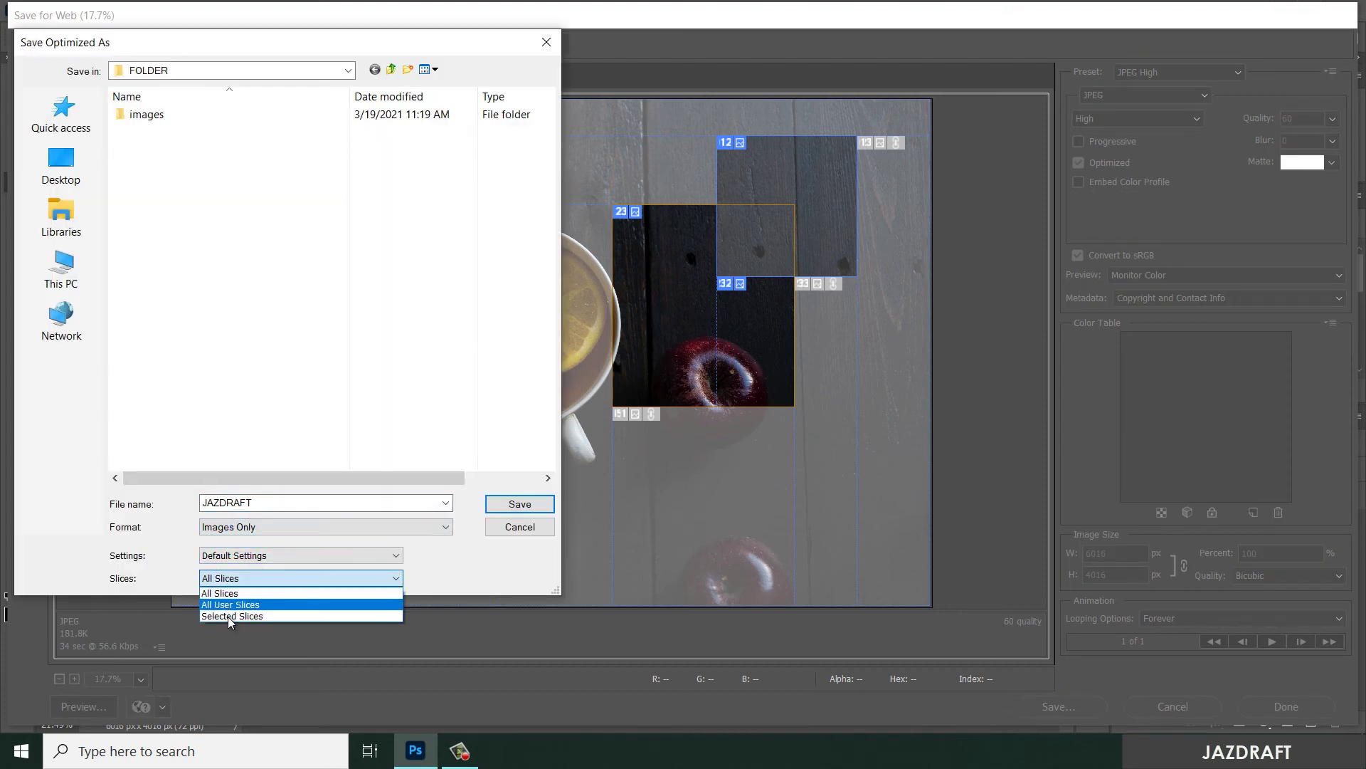
left_click(232, 617)
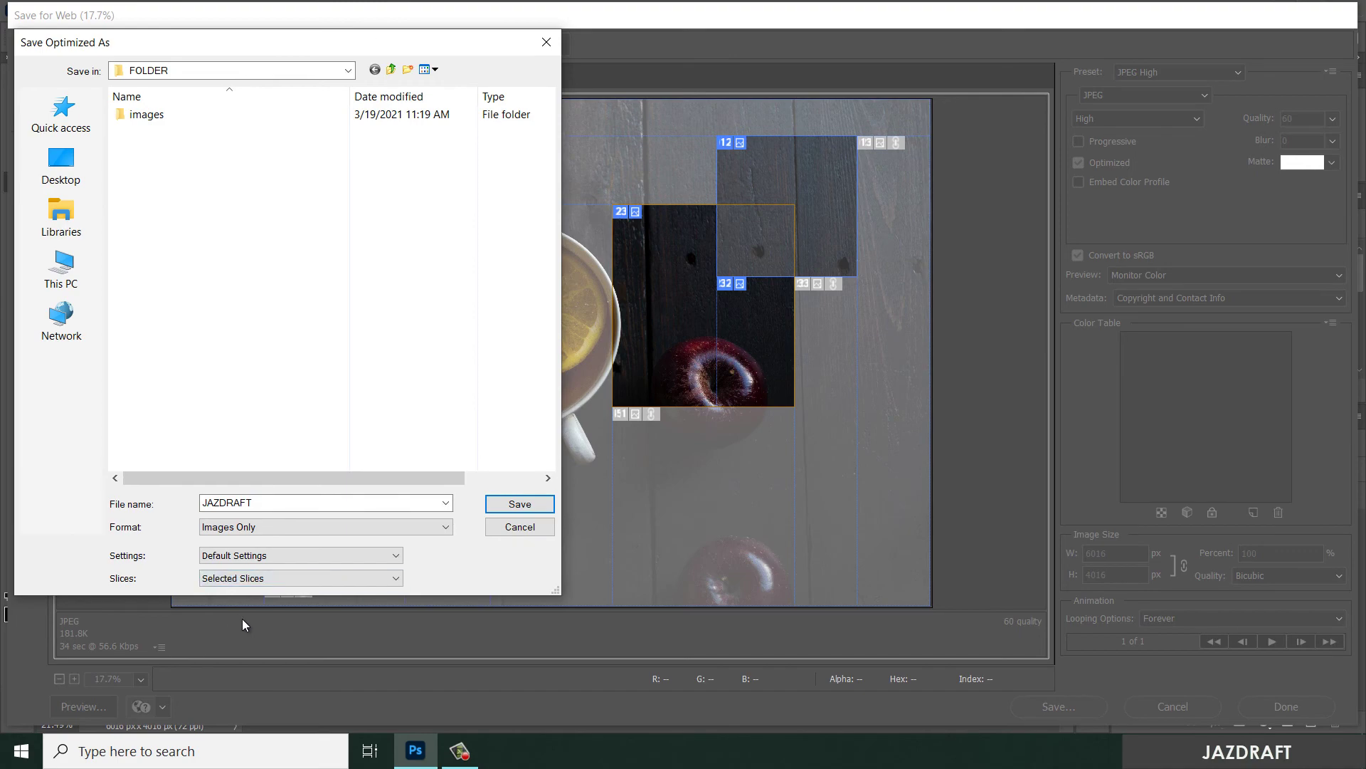
left_click(511, 505)
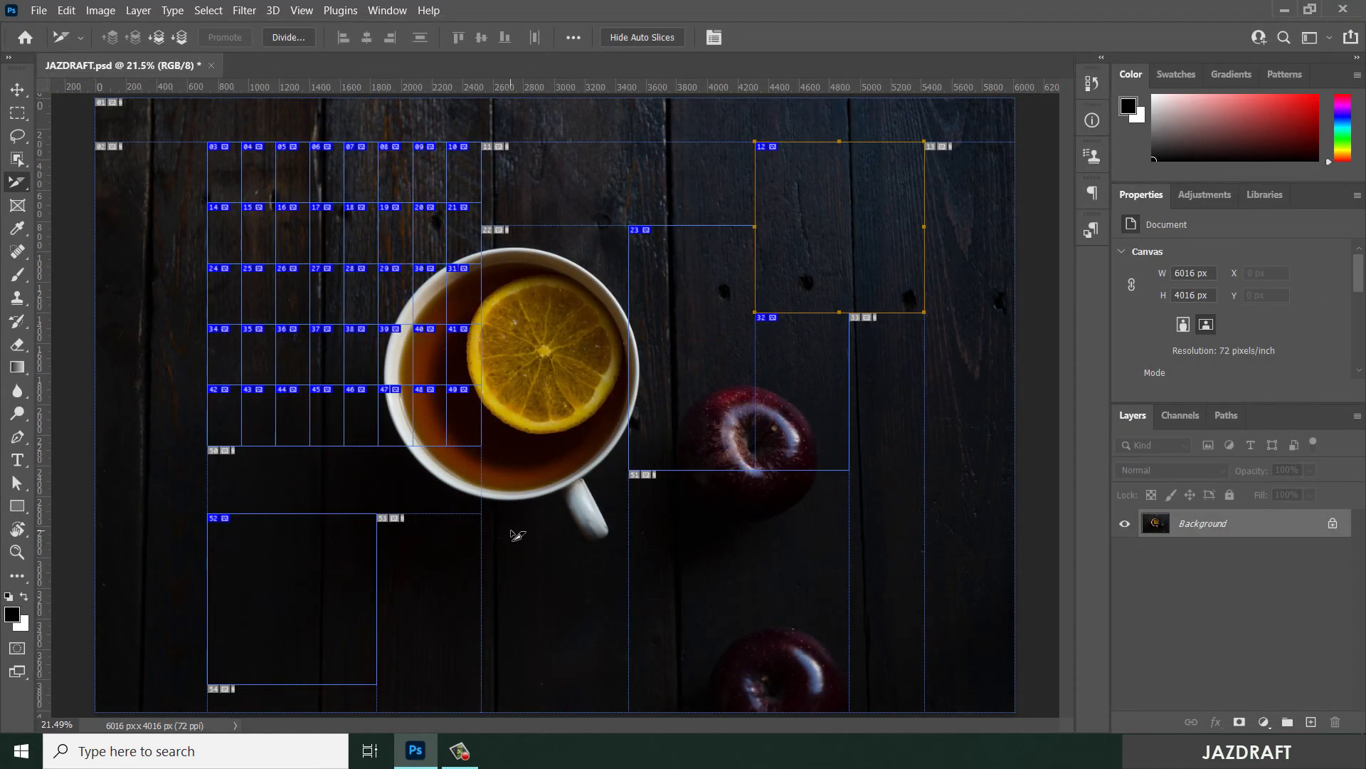
Switch to File Explorer, open the exported images folder and display its files as extra large icons
key("super+e")
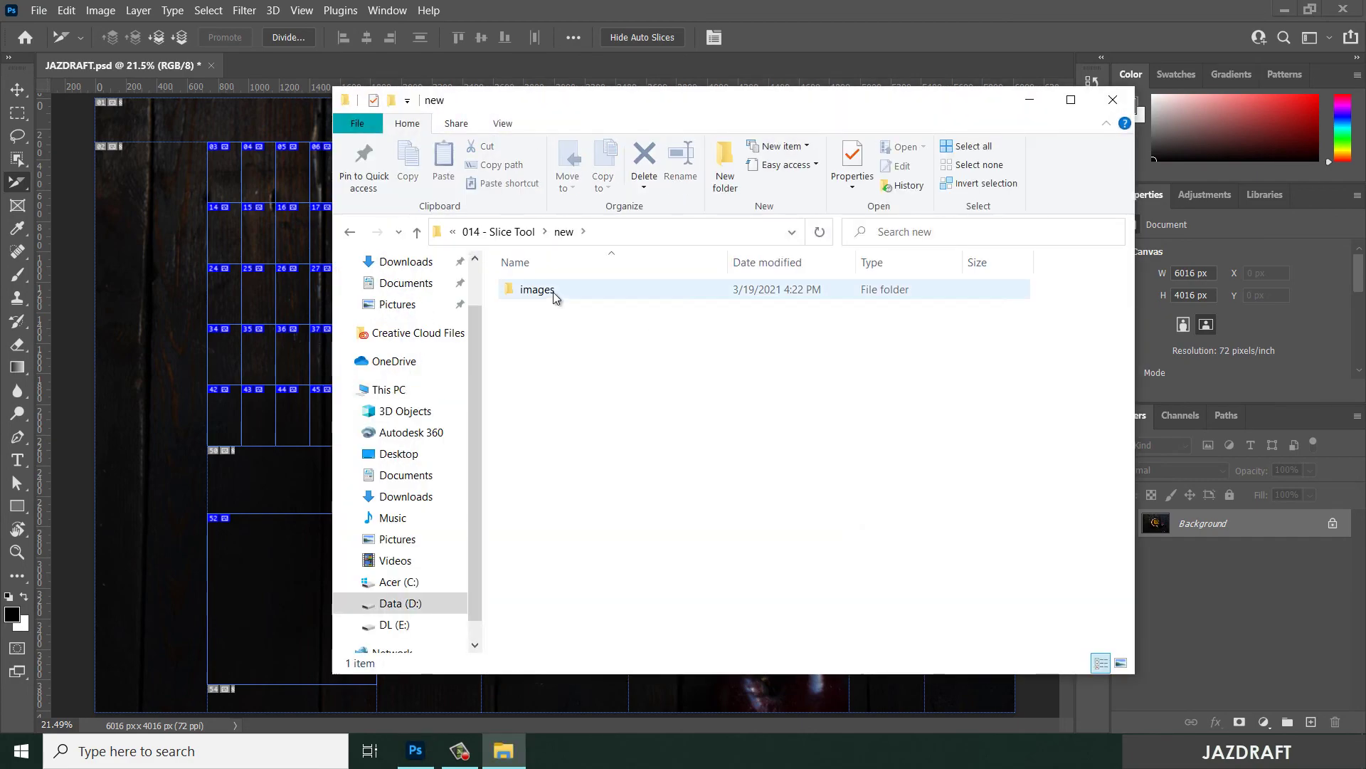
double_click(554, 293)
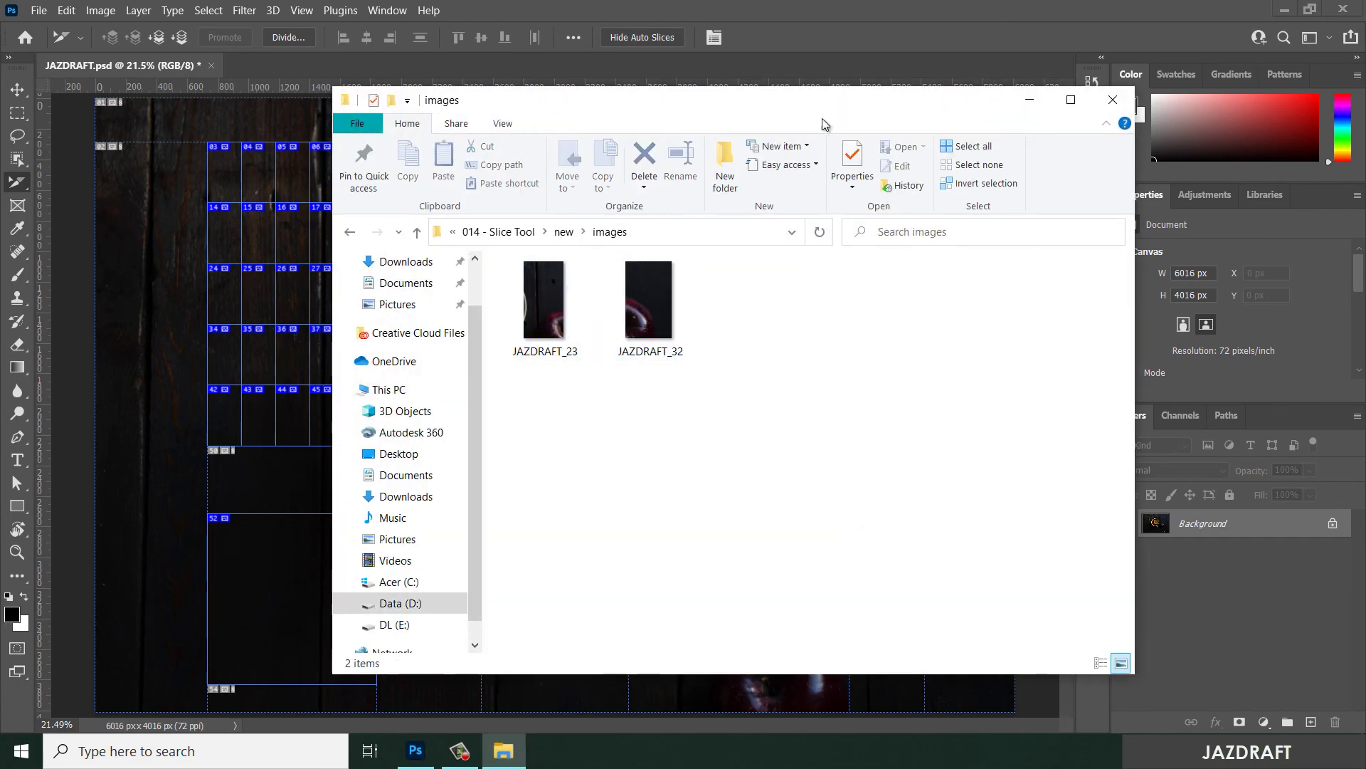
left_click(503, 123)
left_click(526, 148)
Narrow the File Explorer window and move it aside to compare the exported images with the slices on the photo
left_click_drag(730, 117, 476, 191)
left_click_drag(864, 463, 615, 463)
left_click_drag(437, 203, 381, 159)
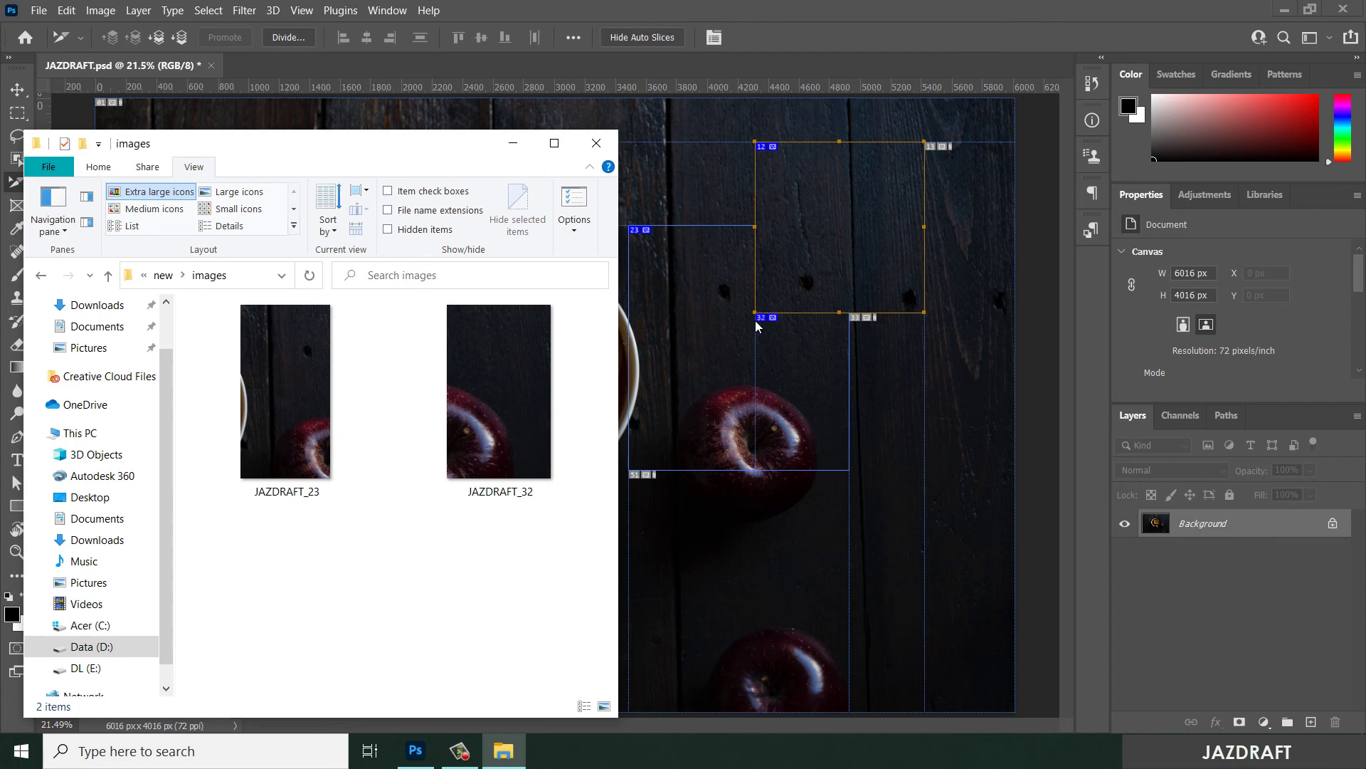
Switch back to Photoshop and select the slice over the middle apple
left_click(867, 221)
left_click(797, 274)
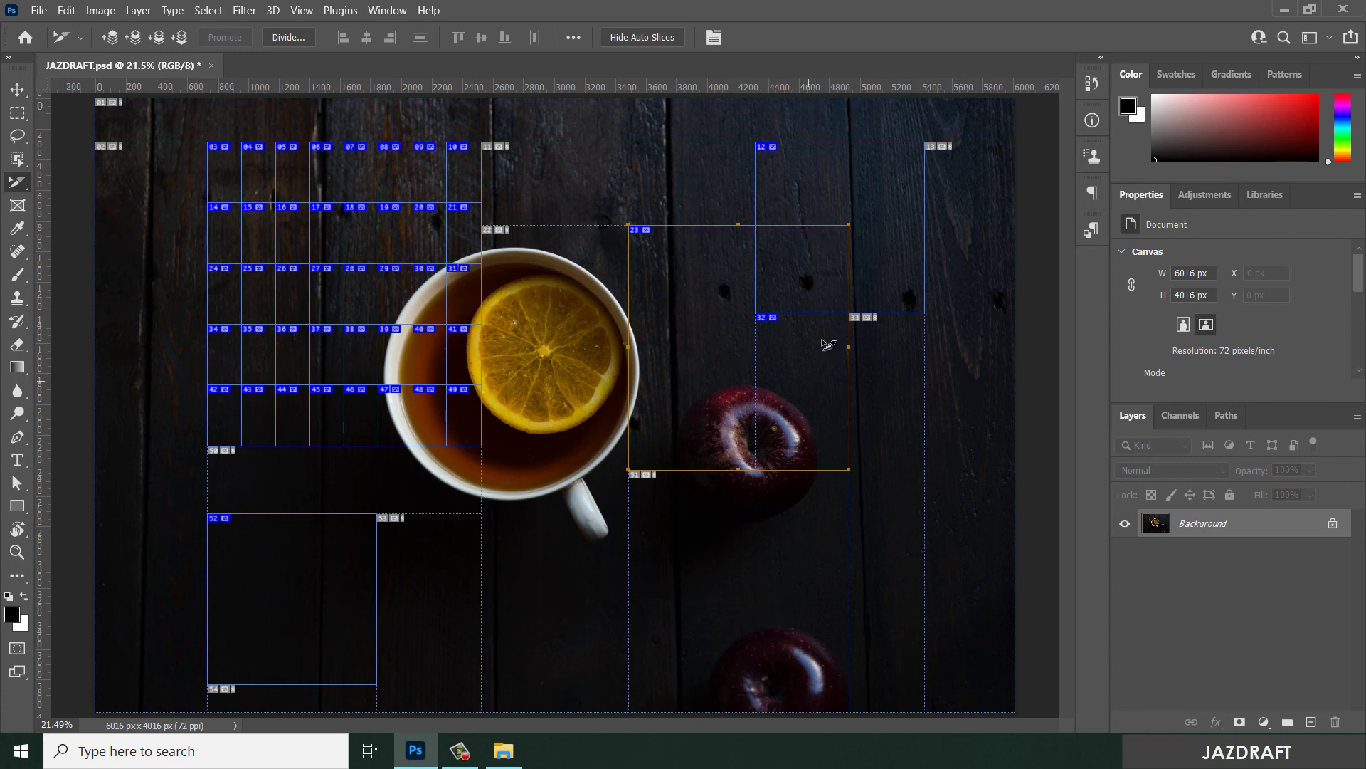
Select the slice overlapping the middle apple's slice and switch to File Explorer to compare the exported images with the stacked slices
left_click(914, 180)
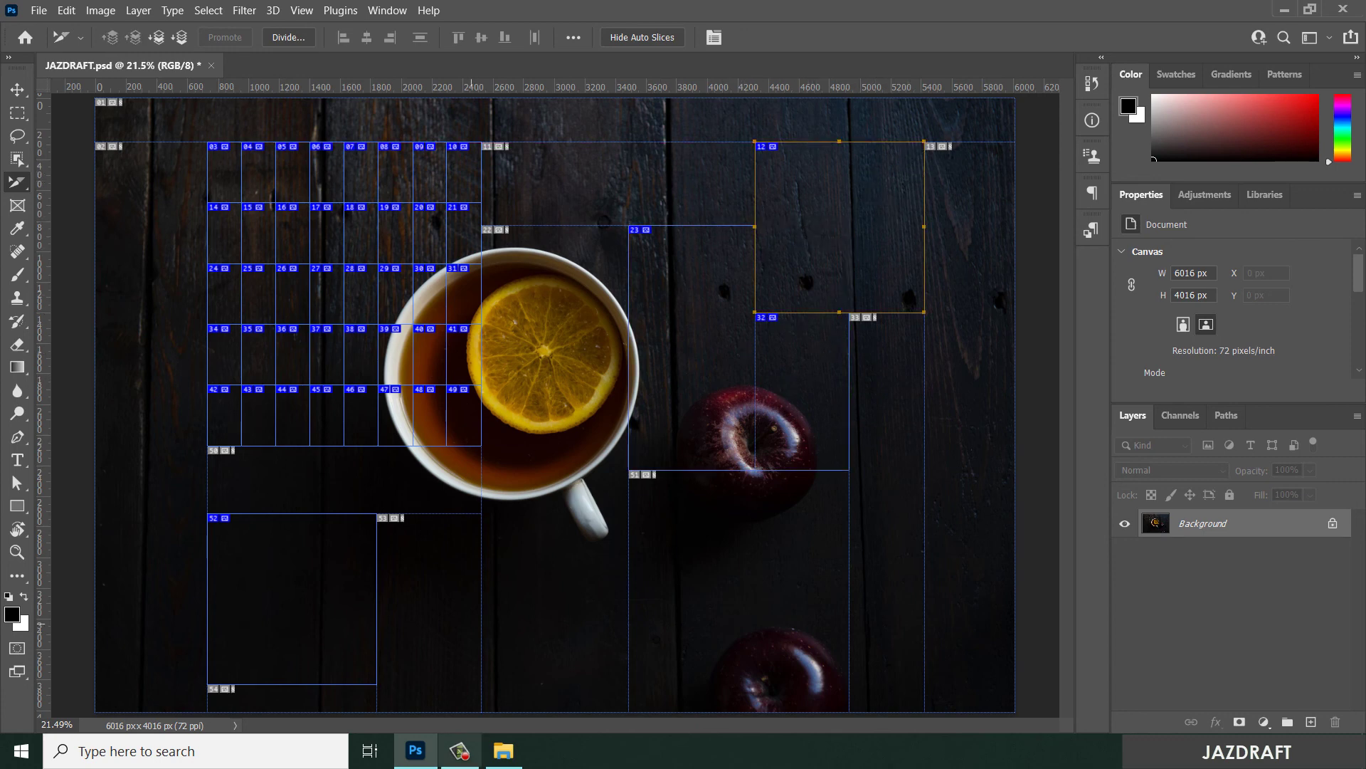
left_click(503, 751)
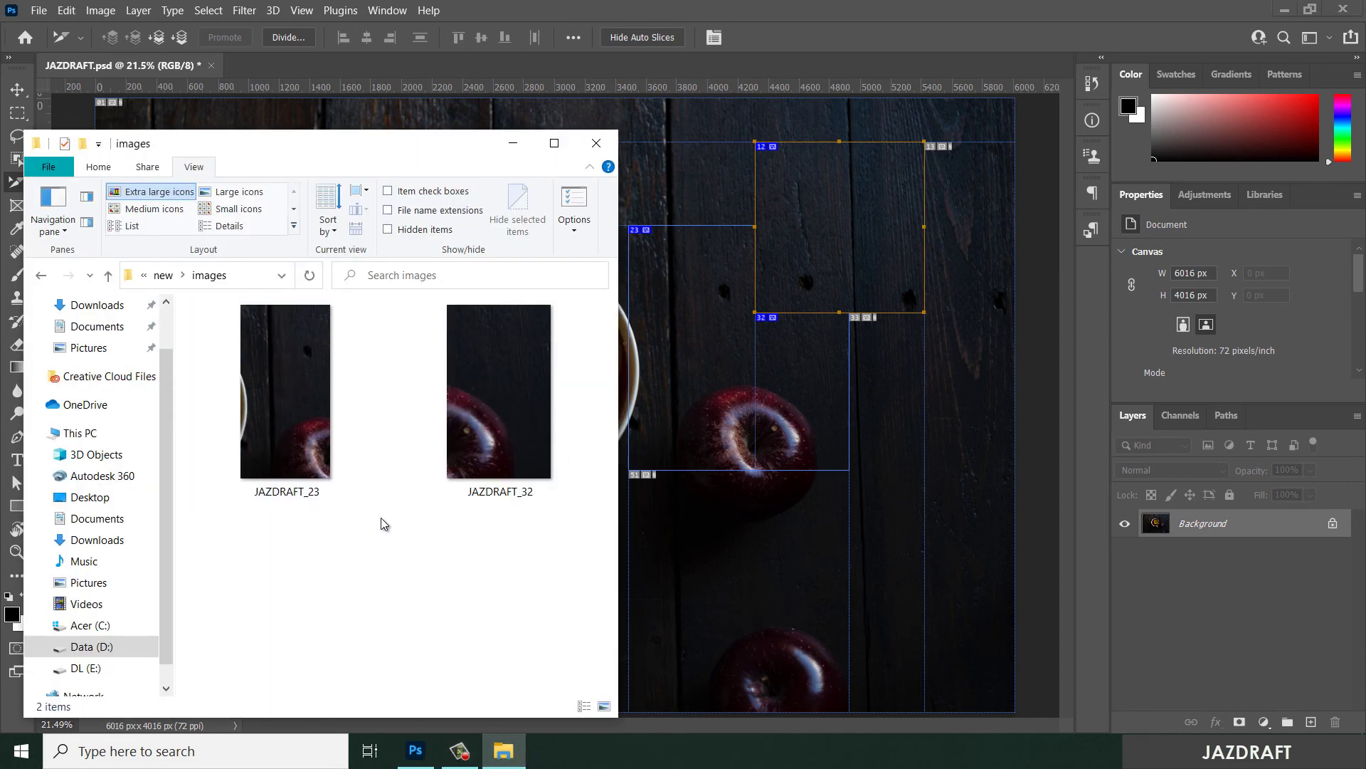
mouse_move(356, 140)
left_mouse_down()
mouse_move(463, 299)
mouse_move(220, 178)
mouse_move(330, 142)
left_mouse_up()
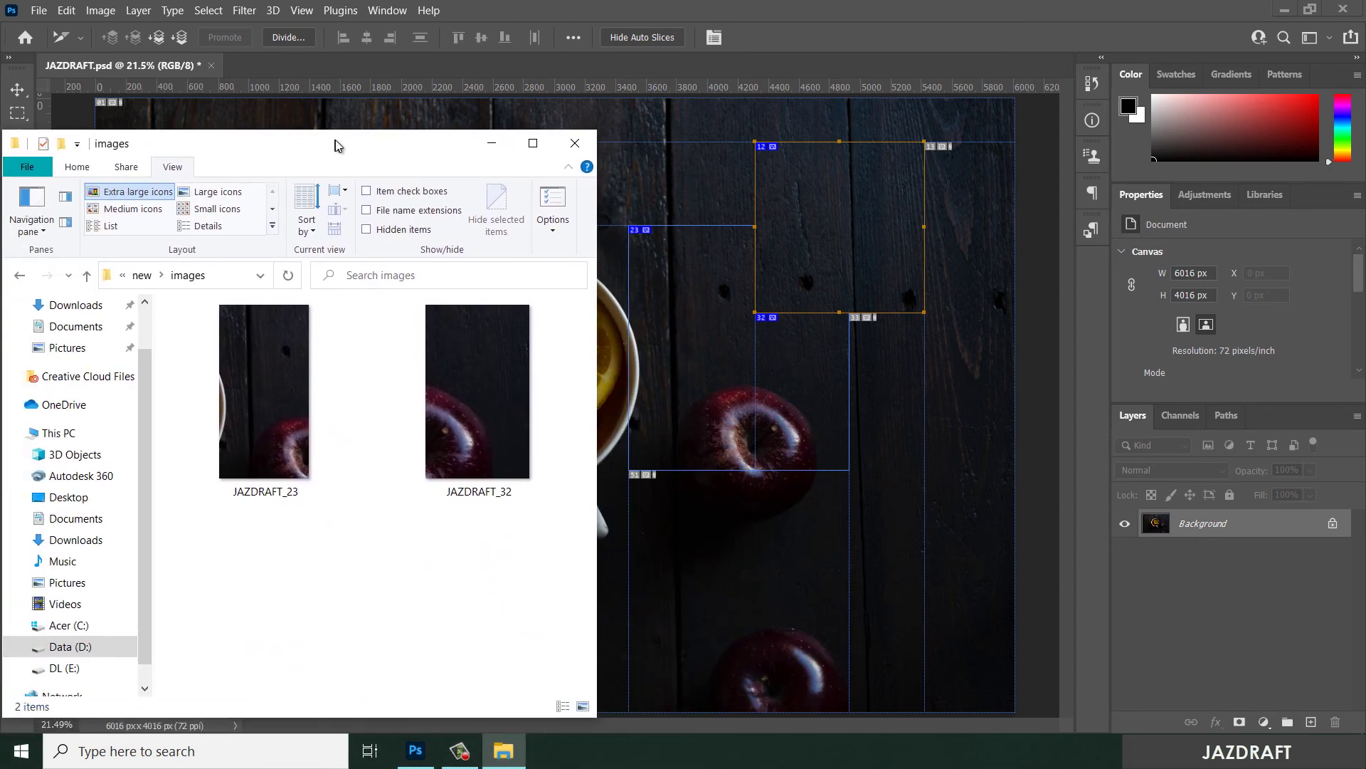
Switch back to Photoshop and bring the slice over the middle apple to the front of the slice stack
left_click(664, 348)
left_click(686, 308)
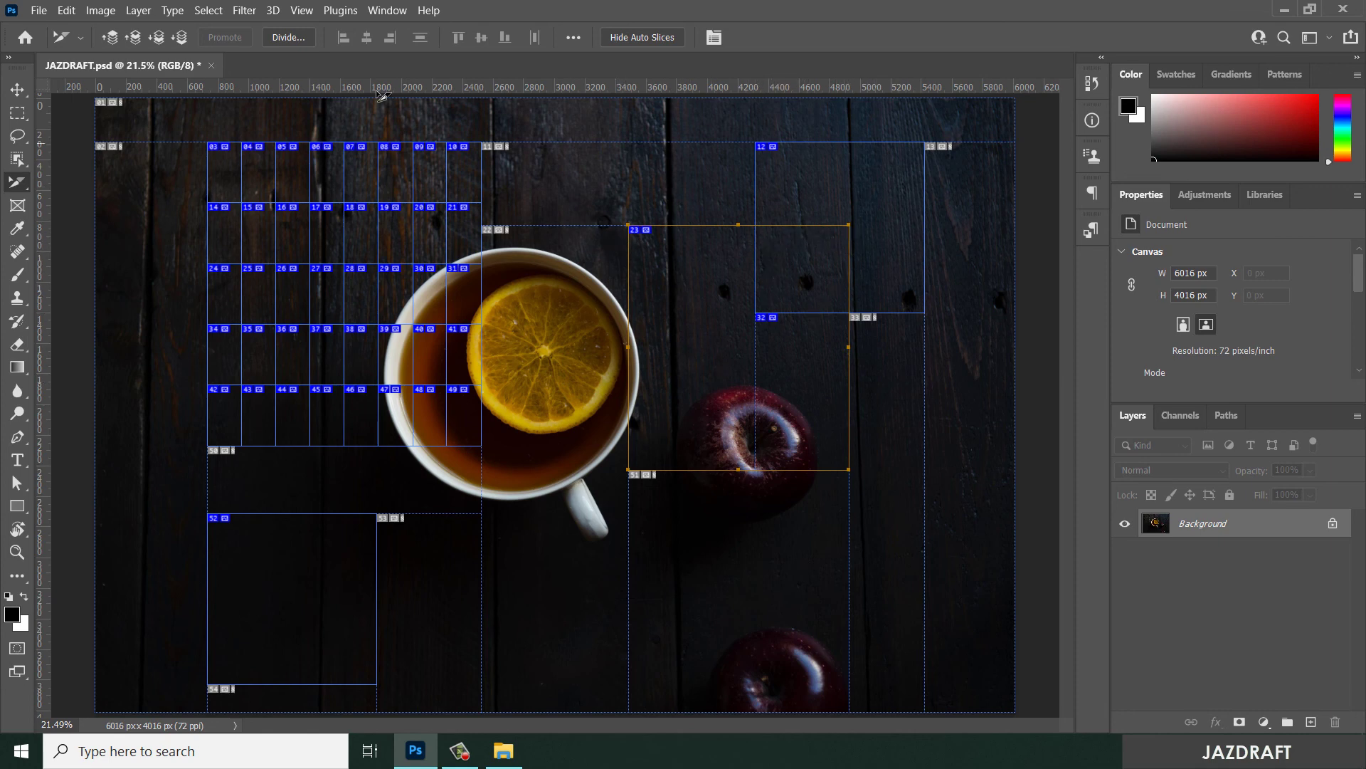
left_click(109, 39)
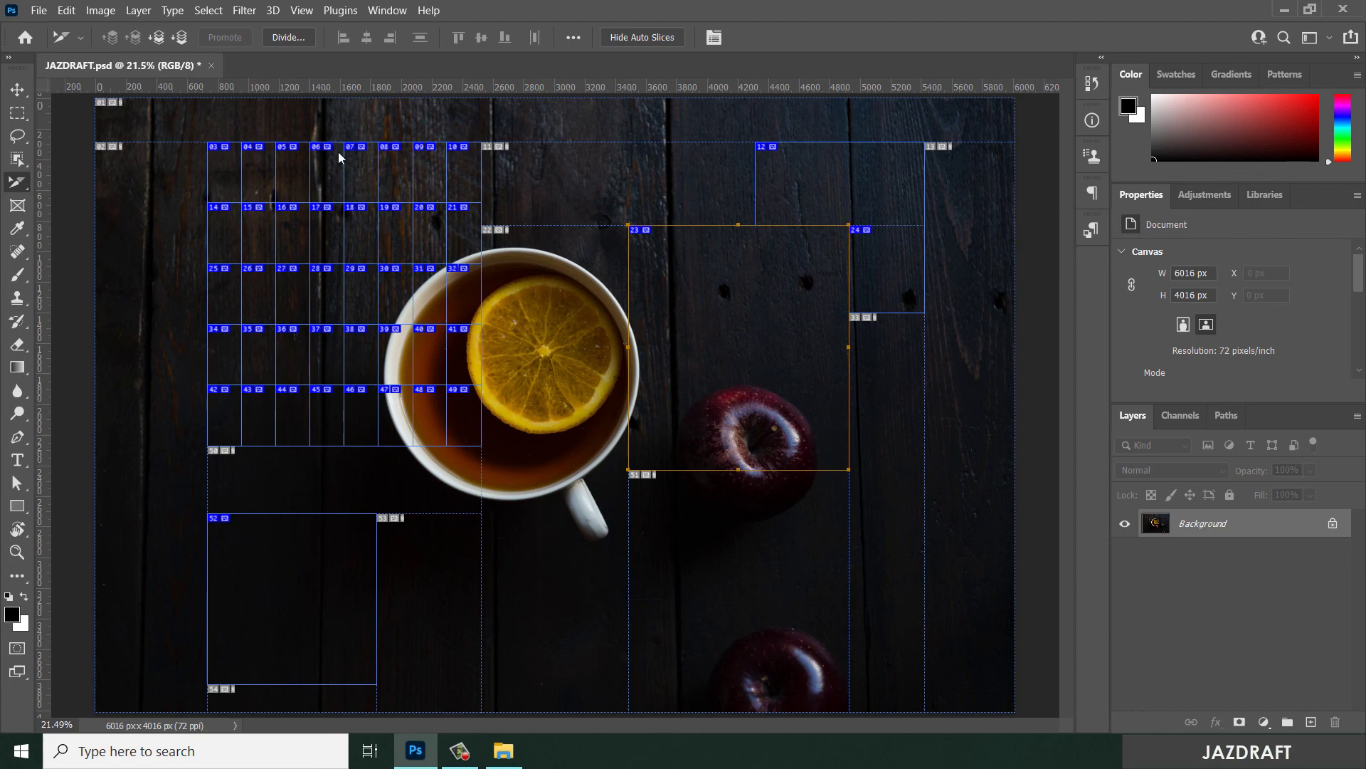
Open Save for Web (Legacy) for the sliced photo and fit the whole image in the preview
left_click(38, 10)
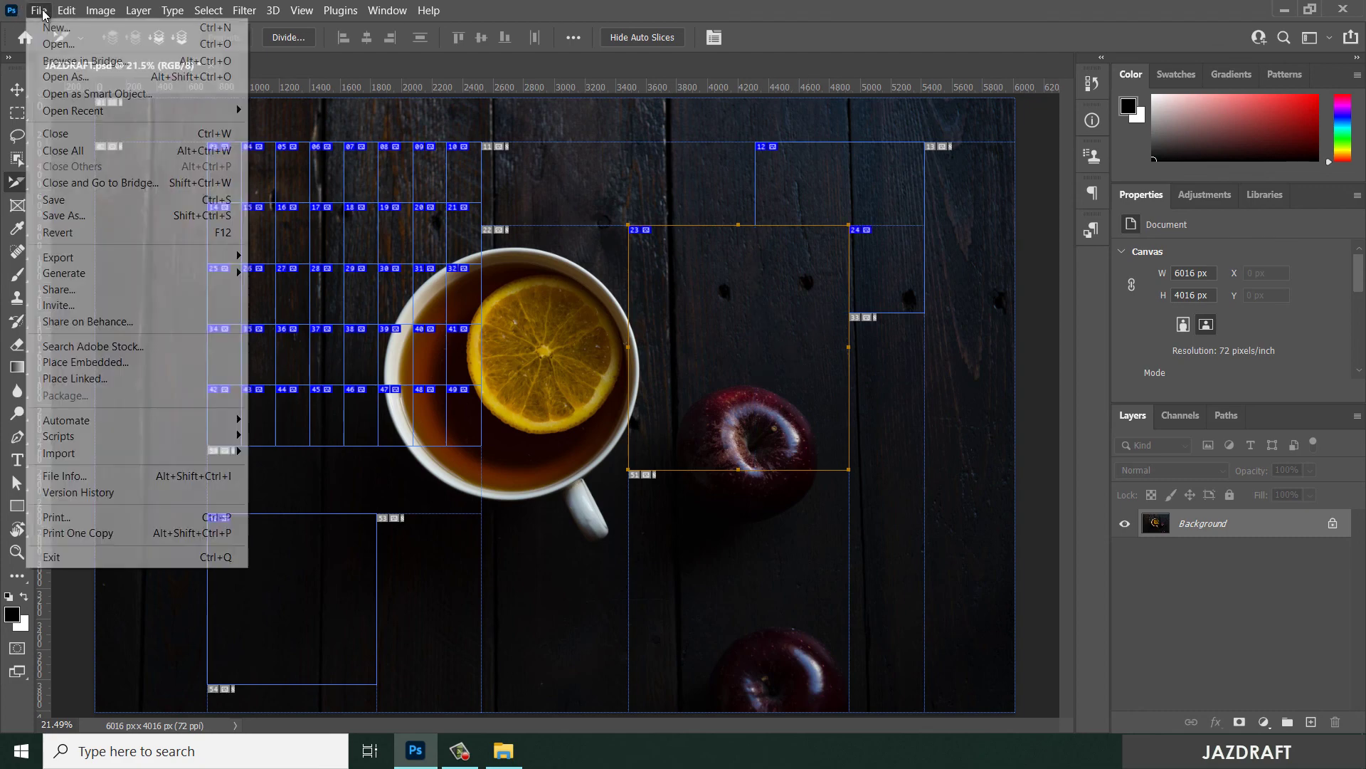
mouse_move(168, 260)
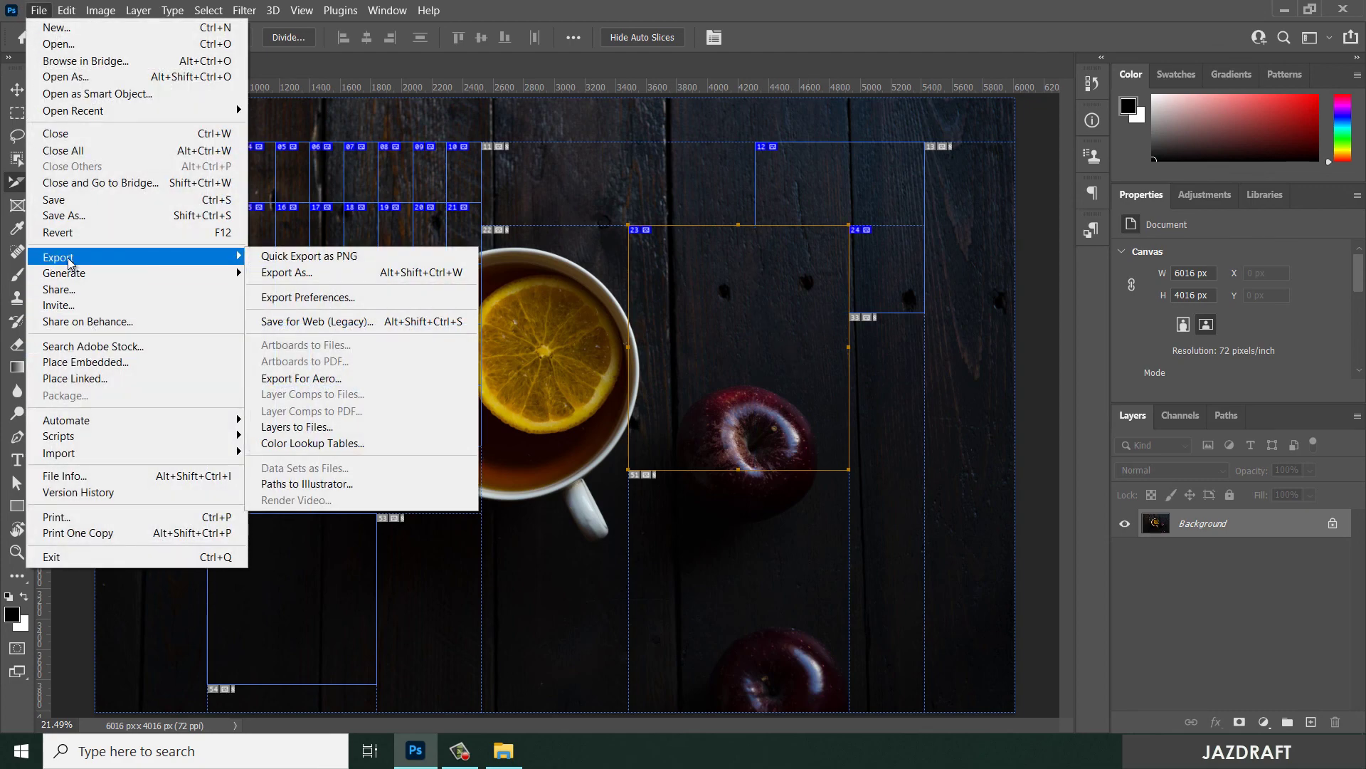
left_click(324, 321)
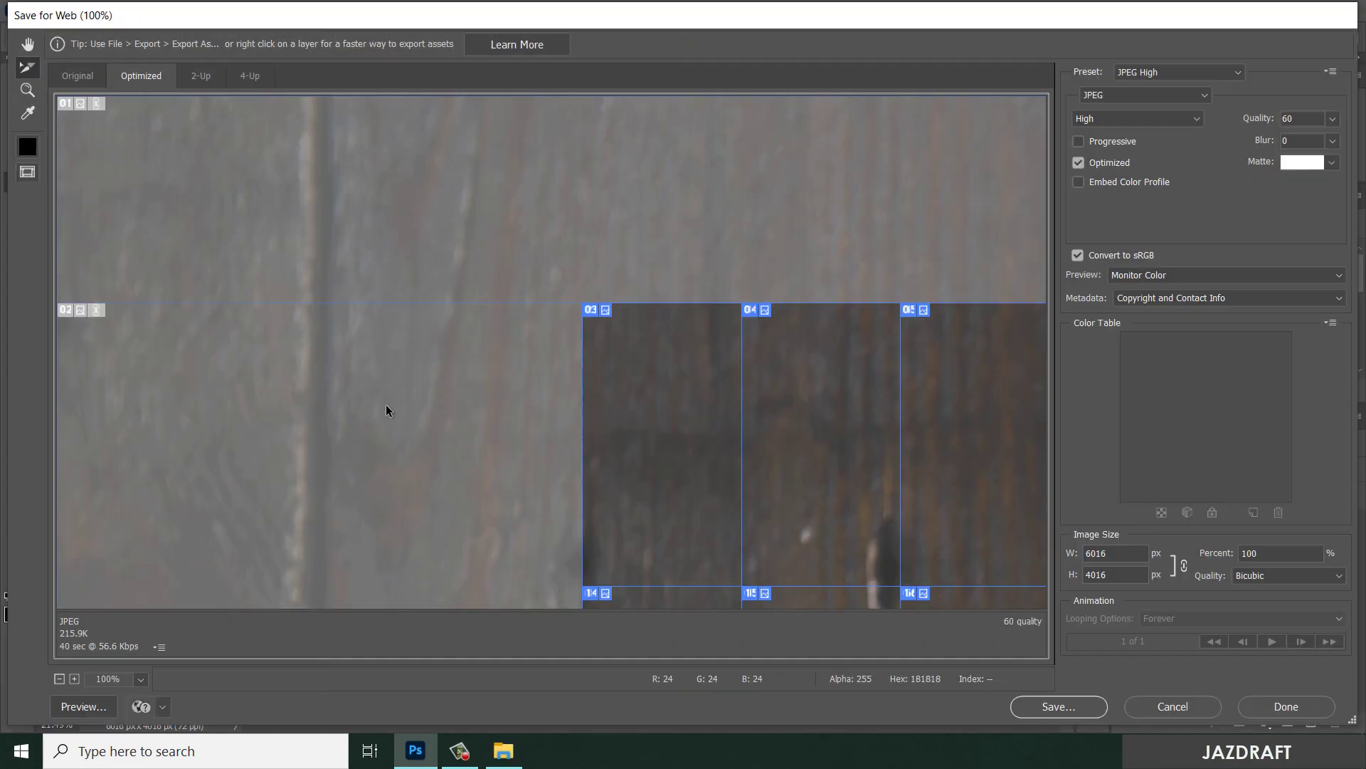
left_click(141, 679)
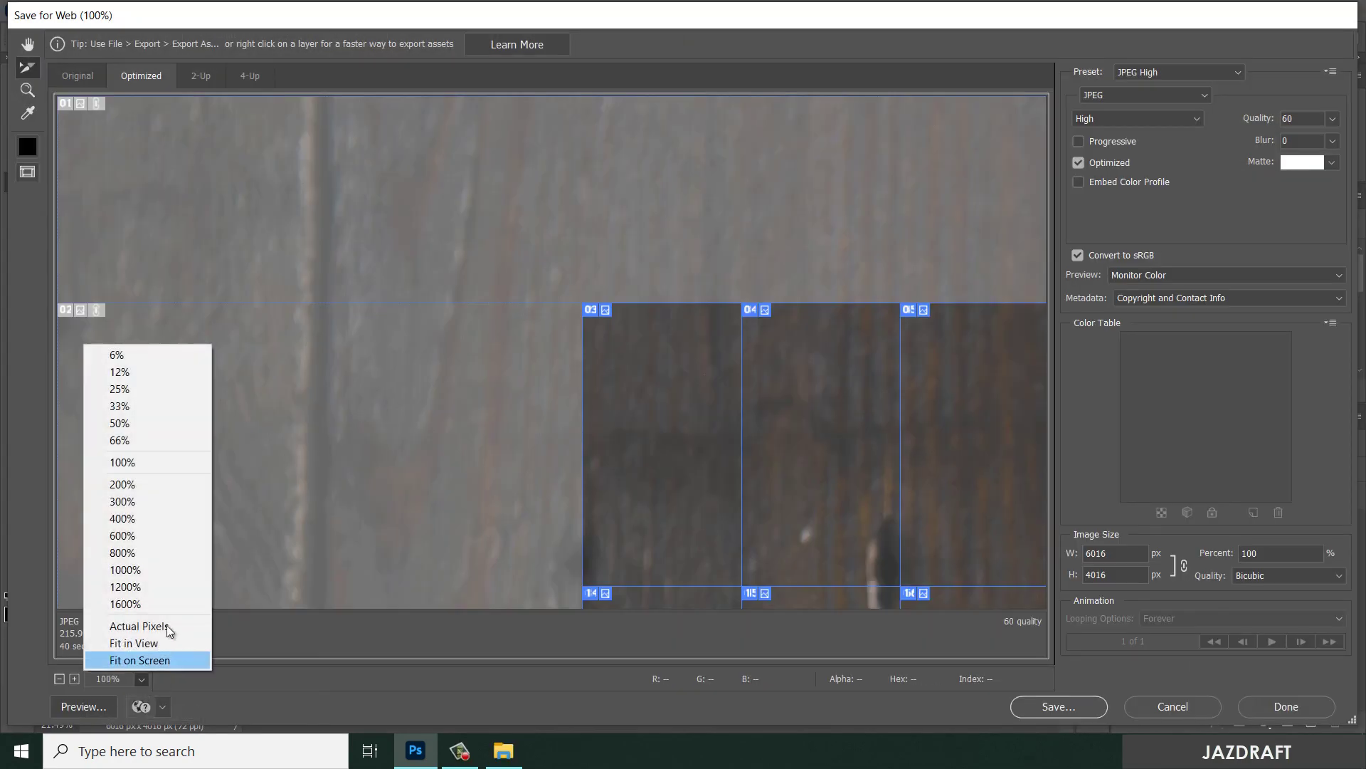
left_click(142, 643)
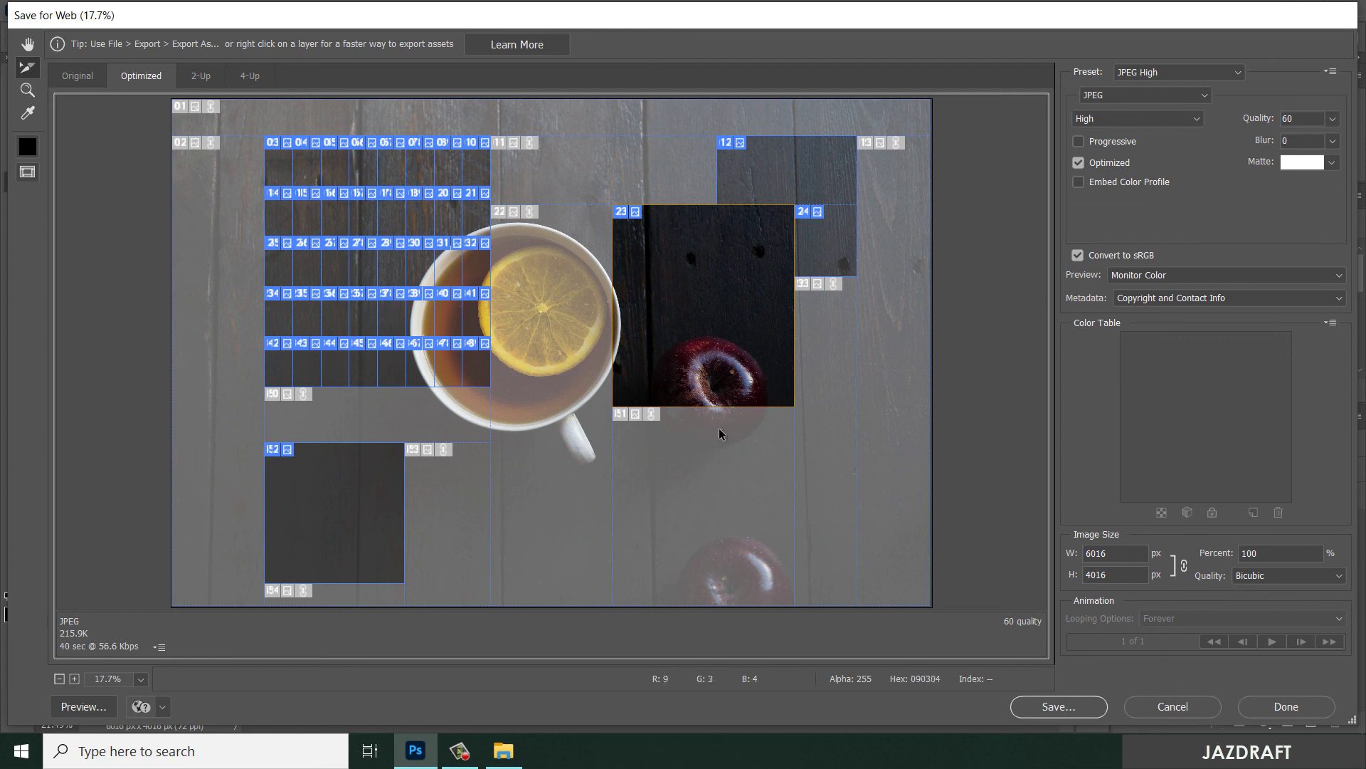
Select the middle apple's slice and save only the selected slice under the name JAZDRAFT-slice, with Images Only and Default Settings
left_click(807, 165)
left_click(694, 329)
left_click(1078, 701)
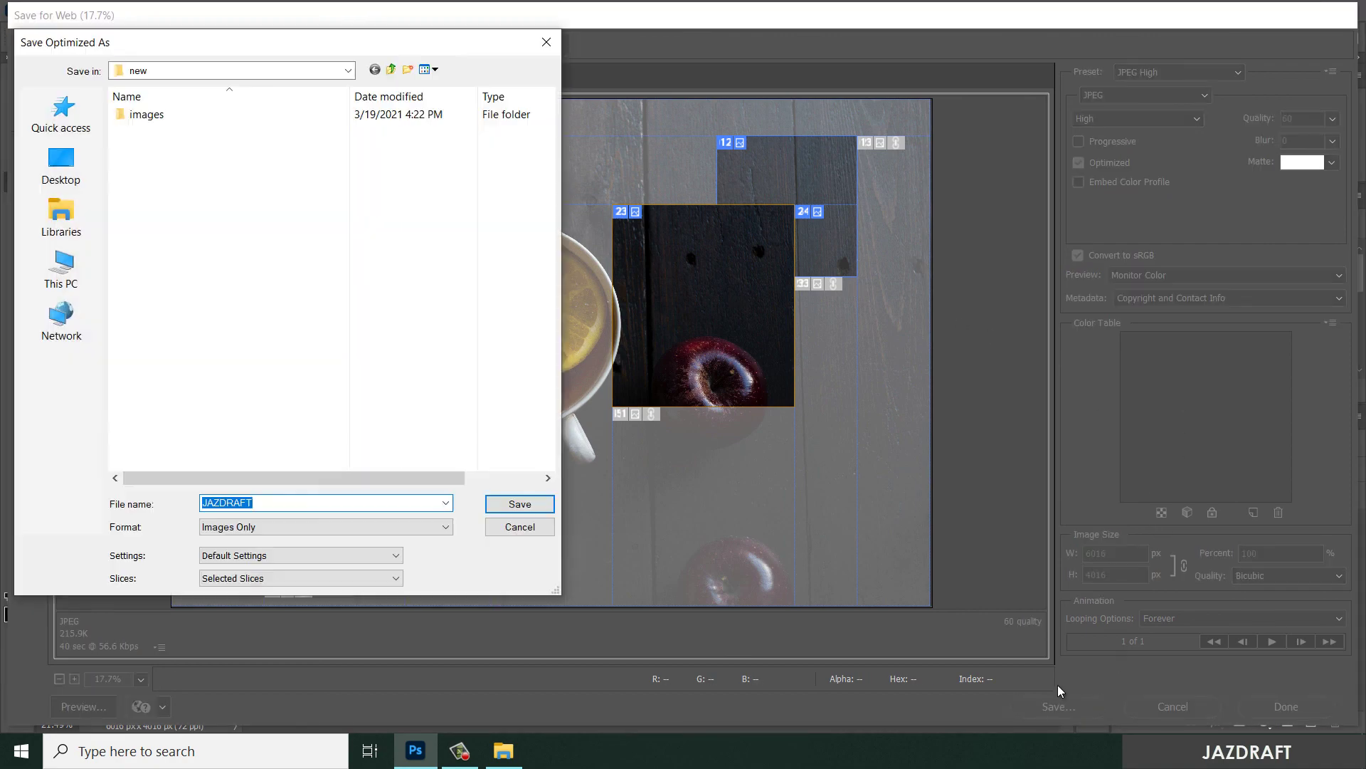
left_click(334, 503)
type("slice")
left_click(520, 504)
Switch to File Explorer, maximize the images folder window and preview the exported slice images at a larger size
left_click(502, 749)
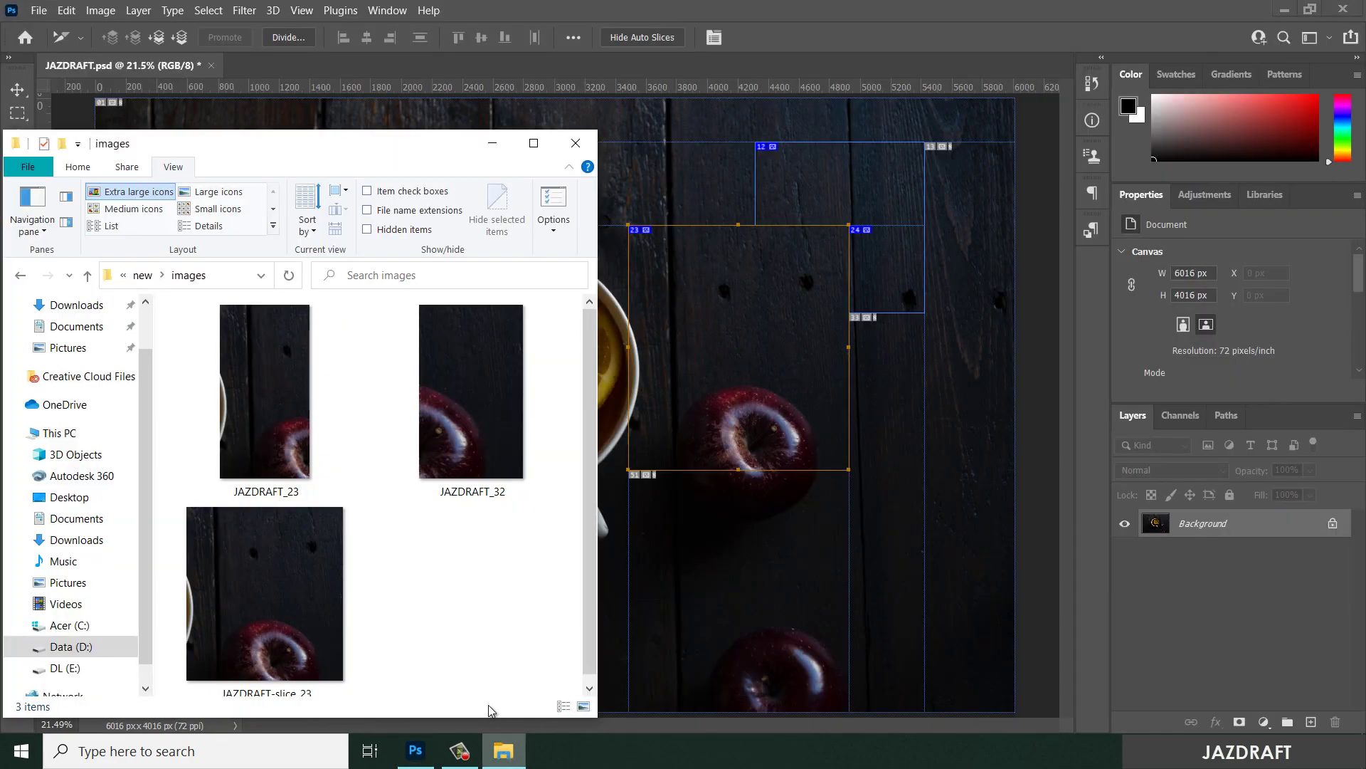
left_click(533, 143)
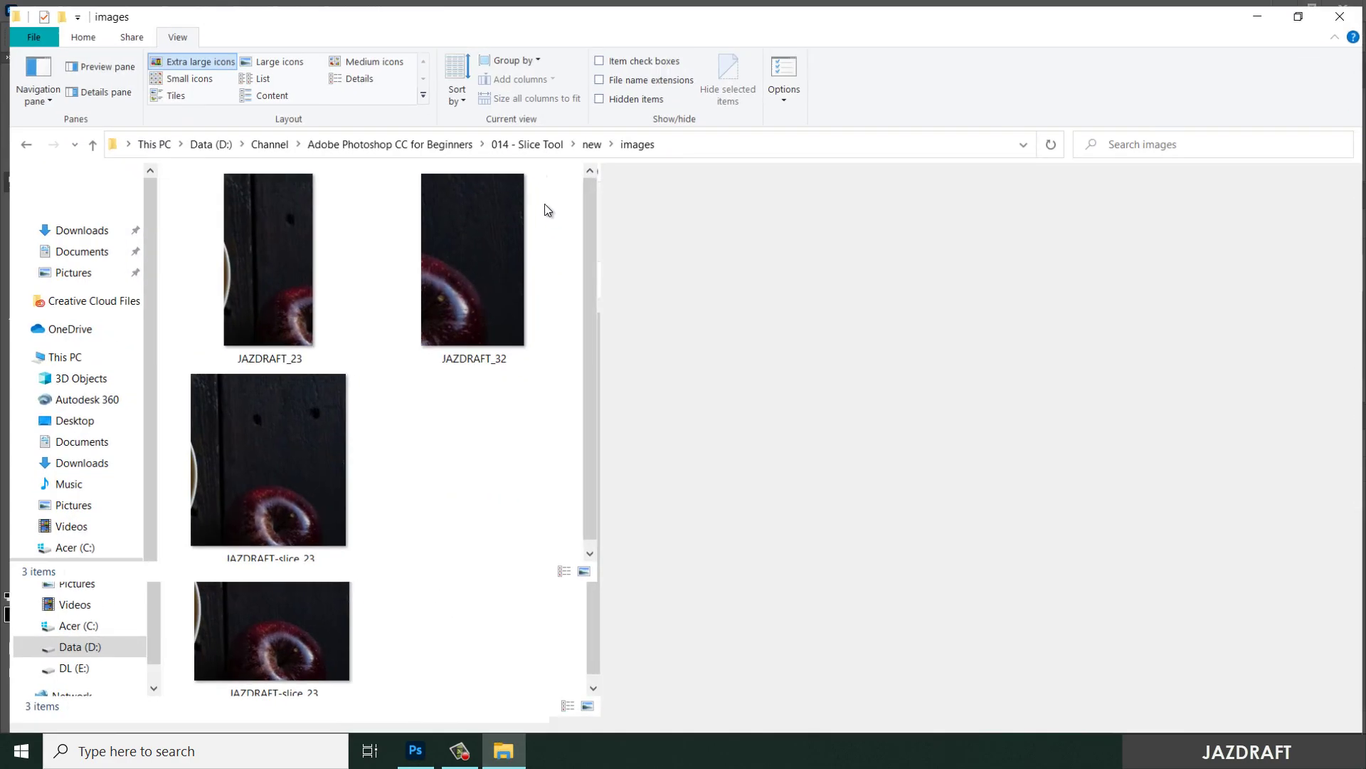
left_click(689, 274)
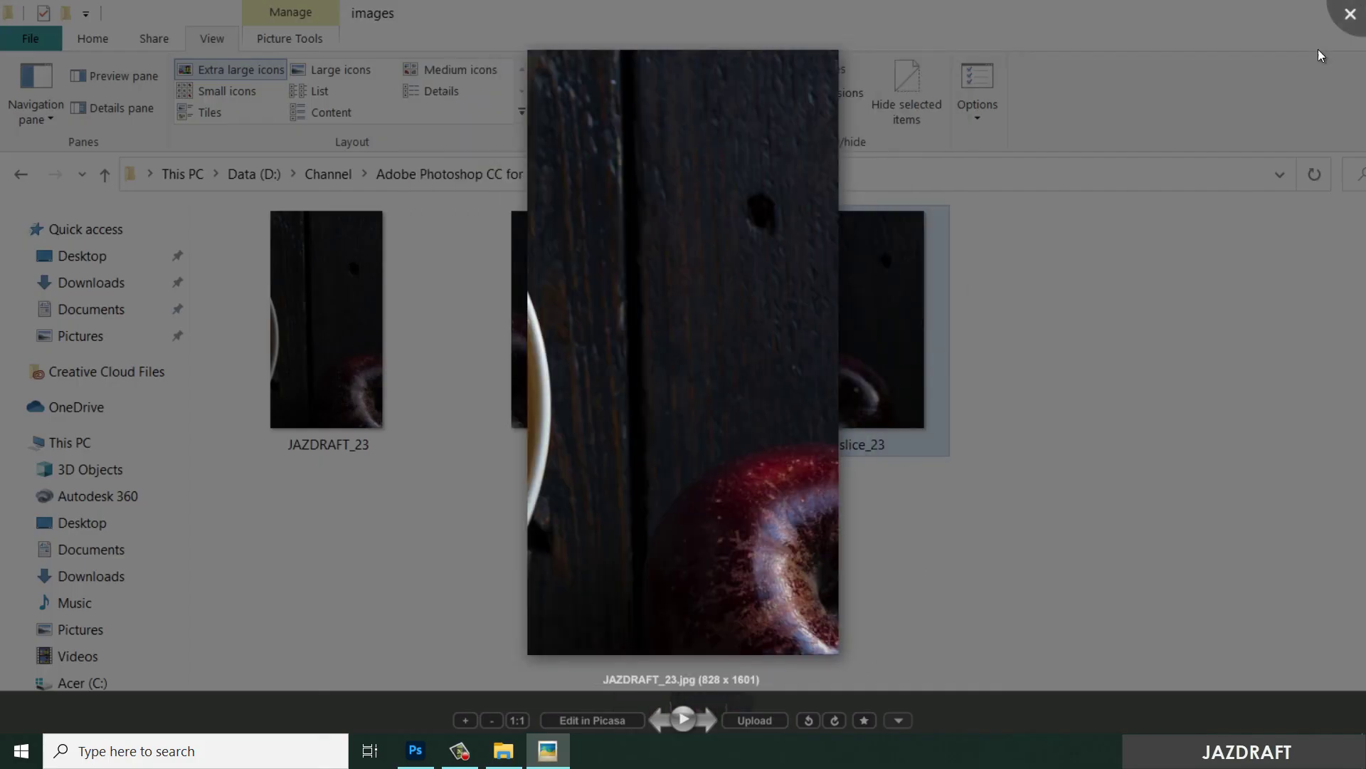
left_click(1351, 17)
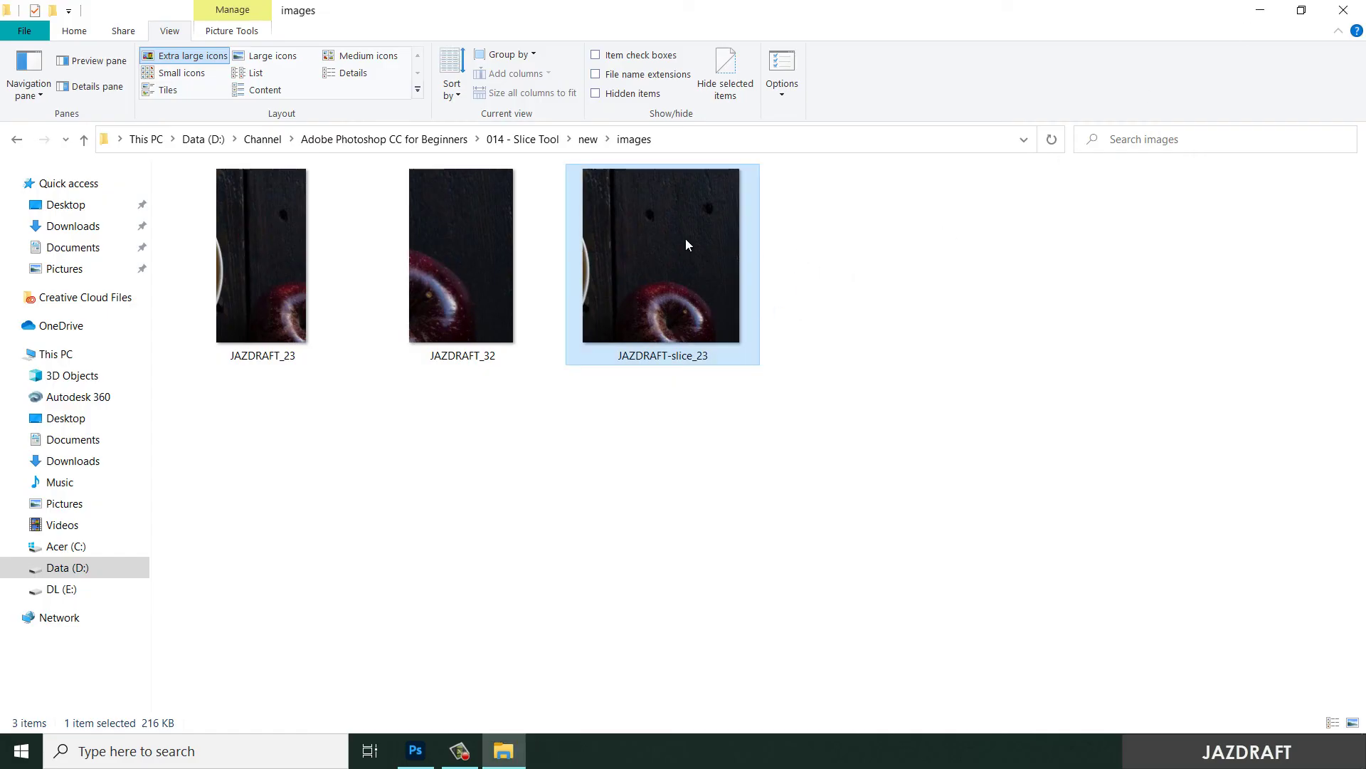
Restore the File Explorer window to its smaller size and switch back to the sliced photo in Photoshop
double_click(804, 6)
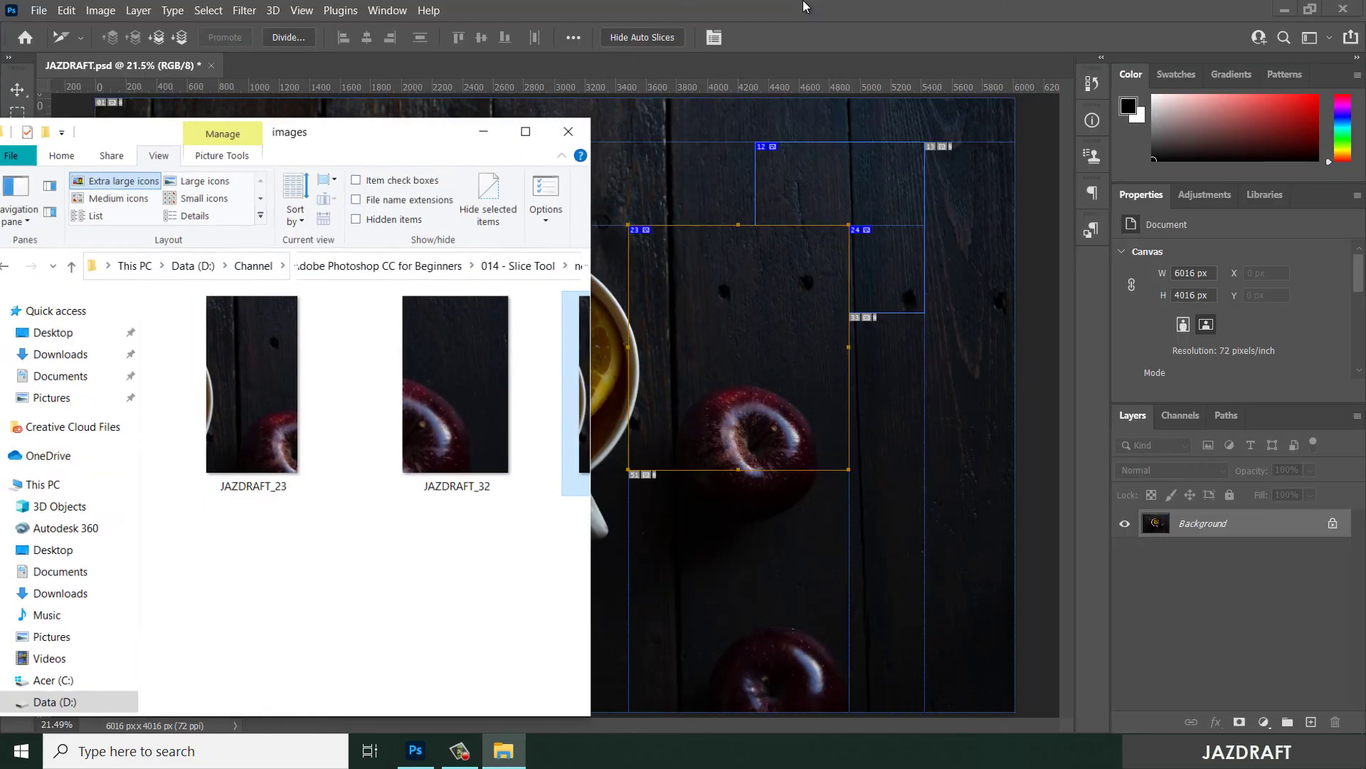
left_click(806, 331)
right_click(14, 187)
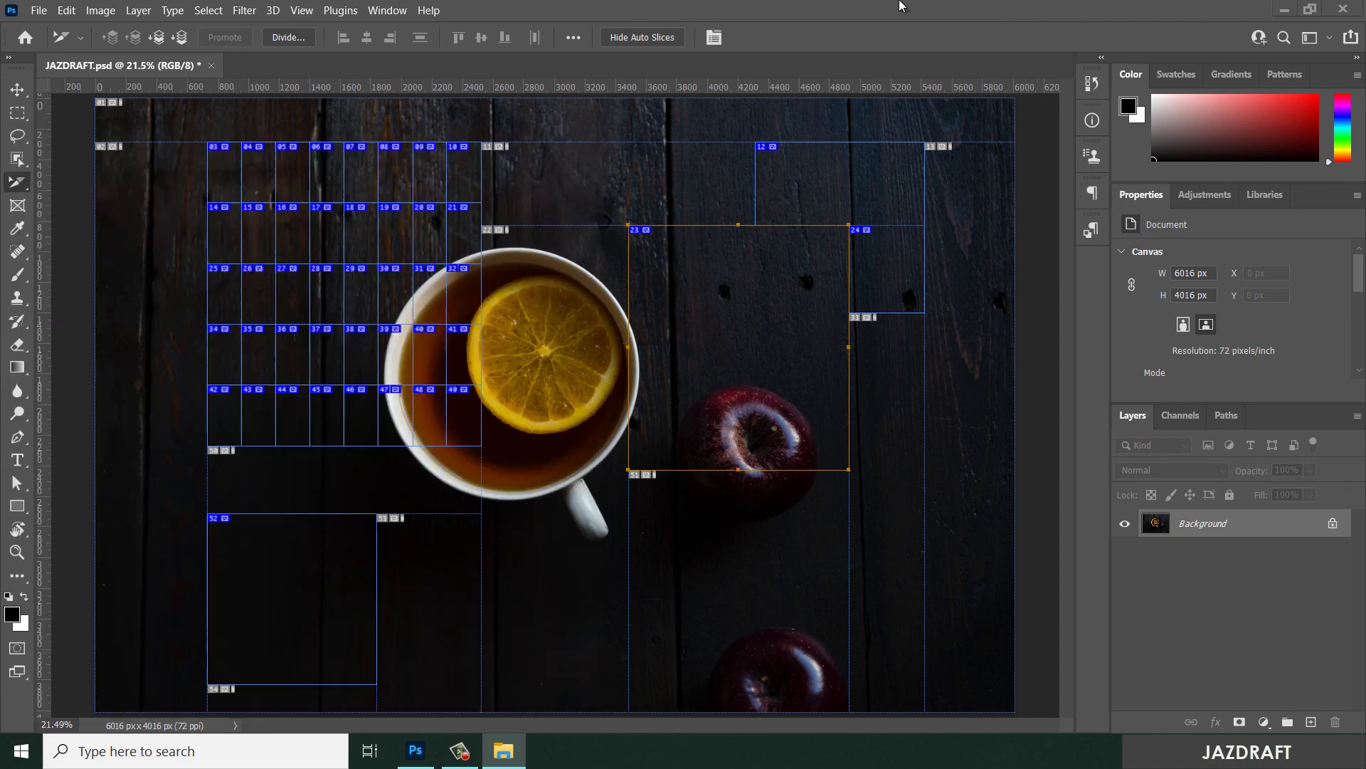